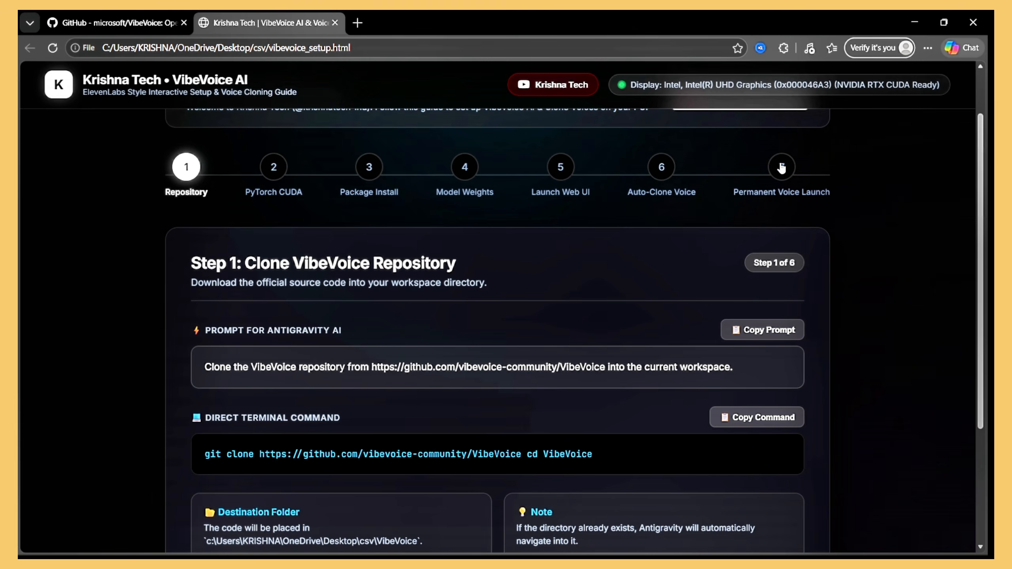
Look through the setup guide's Permanent Voice Launch and PyTorch CUDA steps
{"action": "left_click", "coordinate": [782, 167]}
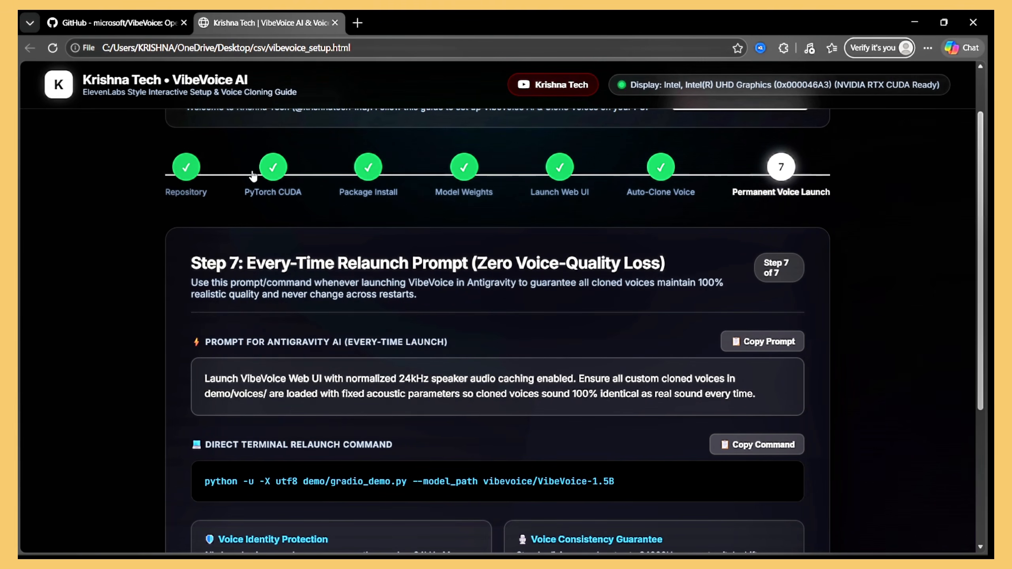
{"action": "left_click", "coordinate": [280, 198]}
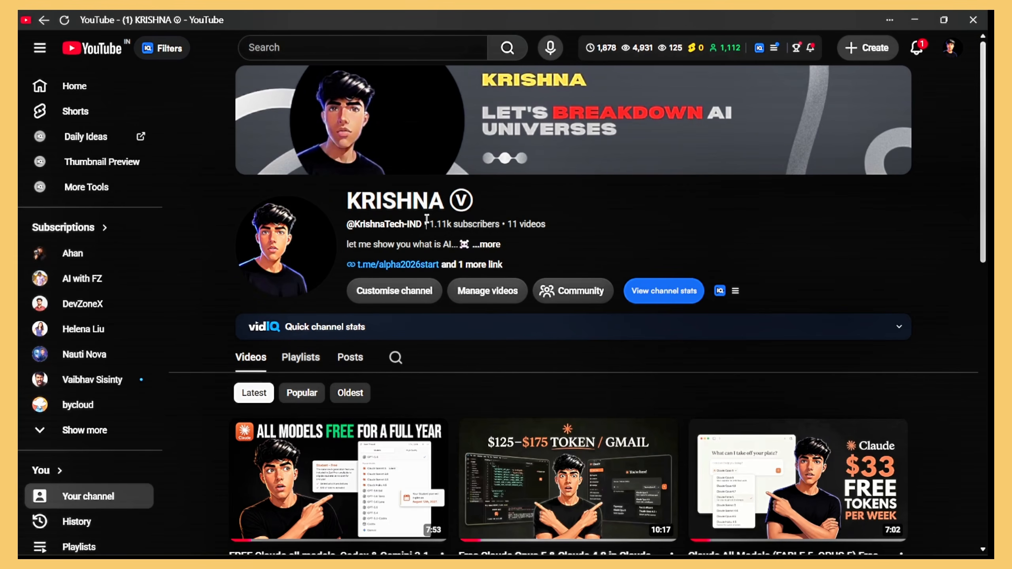
{"action": "left_click_drag", "start_coordinate": [431, 224], "coordinate": [546, 224]}
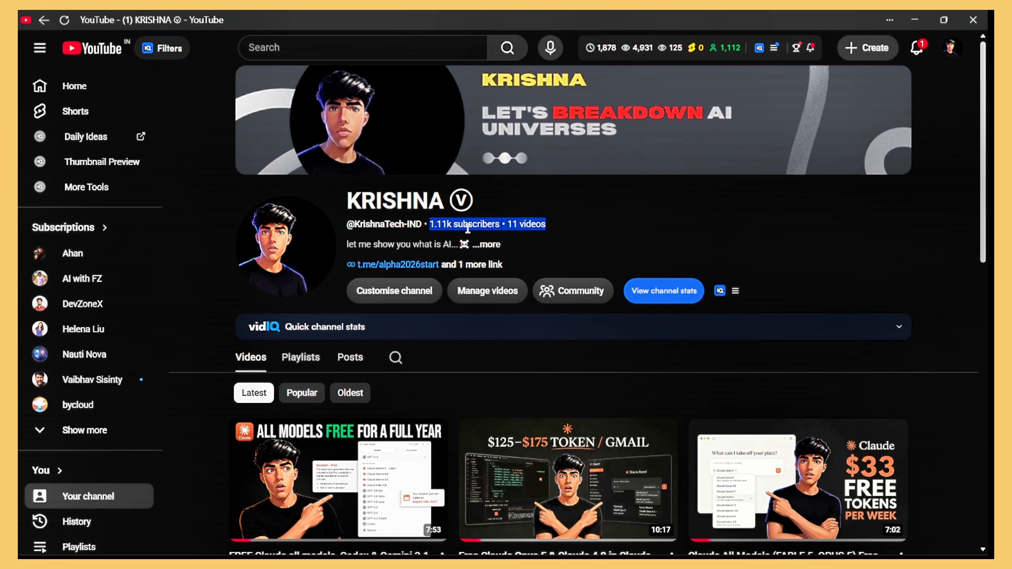
{"action": "left_click", "coordinate": [567, 266]}
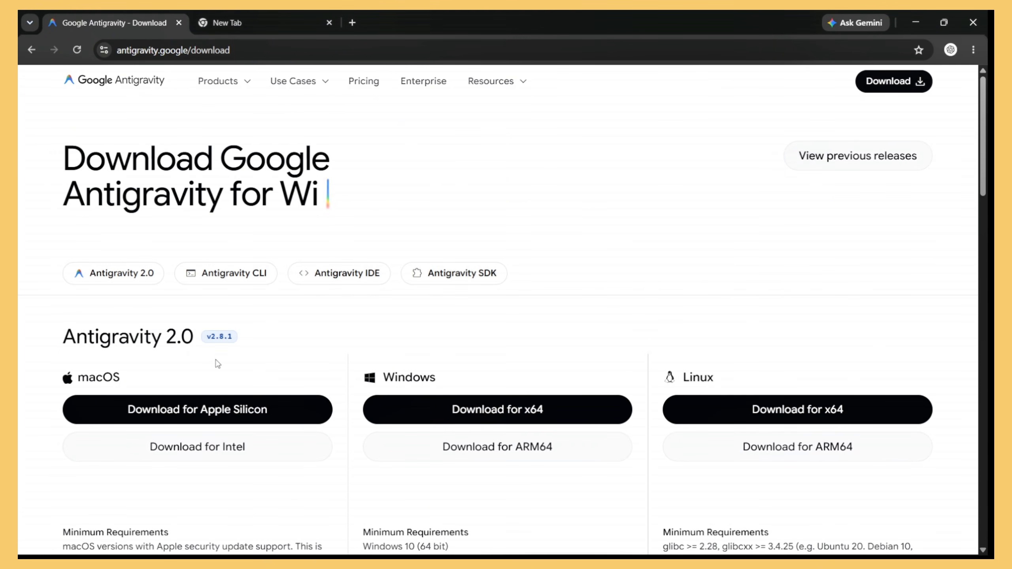
Check the Antigravity 2.0 download options by operating system, then switch to the Antigravity app and look over the VibeVoice conversation
{"action": "scroll", "coordinate": [218, 364], "scroll_direction": "down", "scroll_amount": 3}
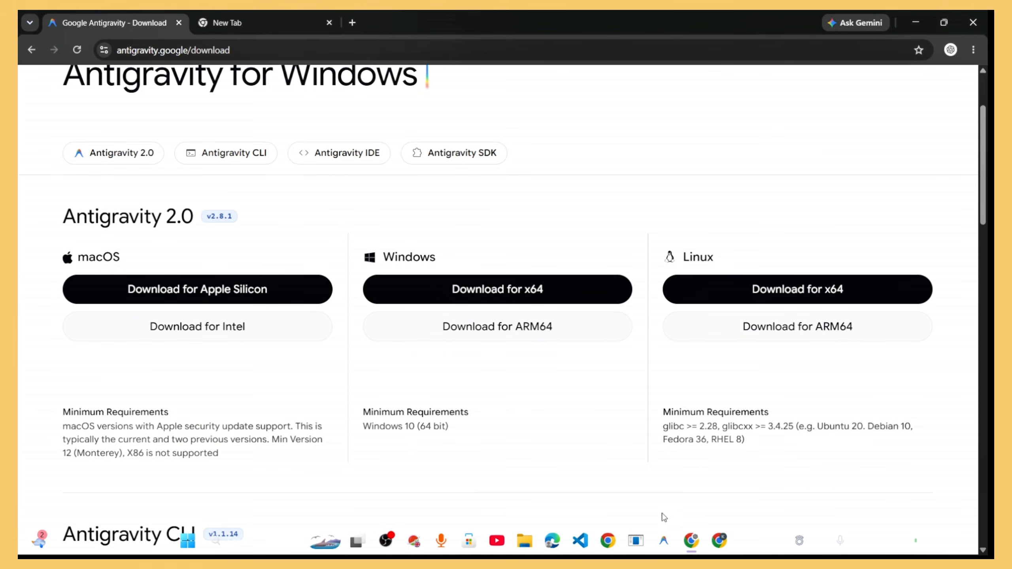
{"action": "left_click", "coordinate": [663, 541]}
{"action": "scroll", "coordinate": [574, 279], "scroll_direction": "down", "scroll_amount": 8}
{"action": "scroll", "coordinate": [562, 317], "scroll_direction": "down", "scroll_amount": 15}
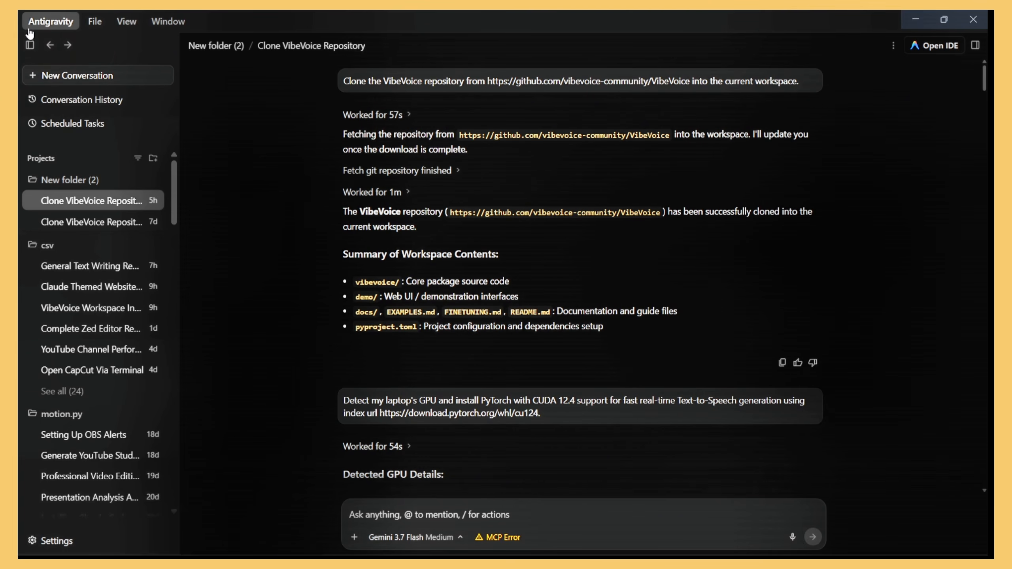
Set the agent's Artifact Review Policy to Always Proceed in Antigravity's general settings and close the settings
{"action": "left_click", "coordinate": [32, 539]}
{"action": "left_click", "coordinate": [713, 349]}
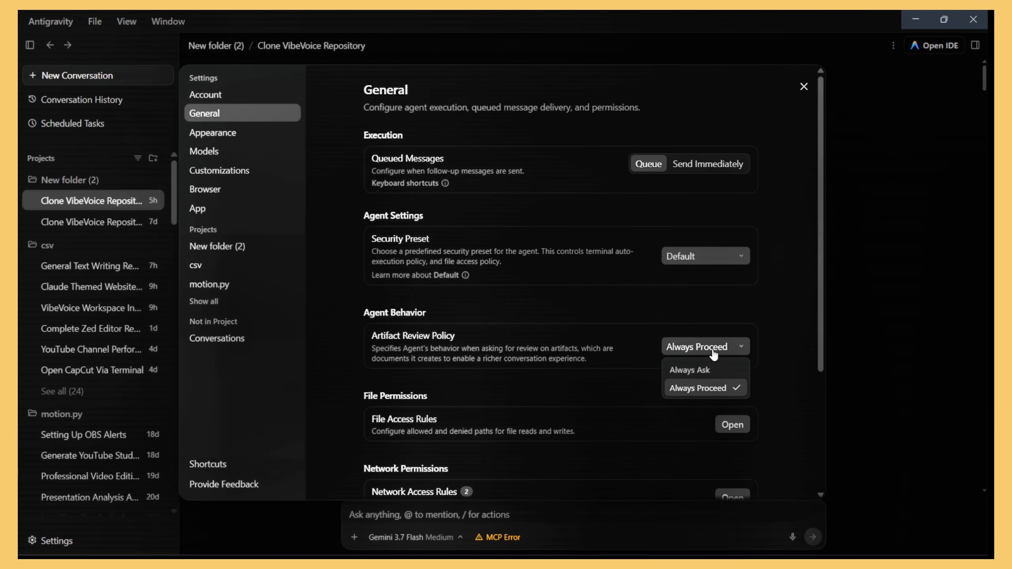
{"action": "left_click", "coordinate": [723, 389]}
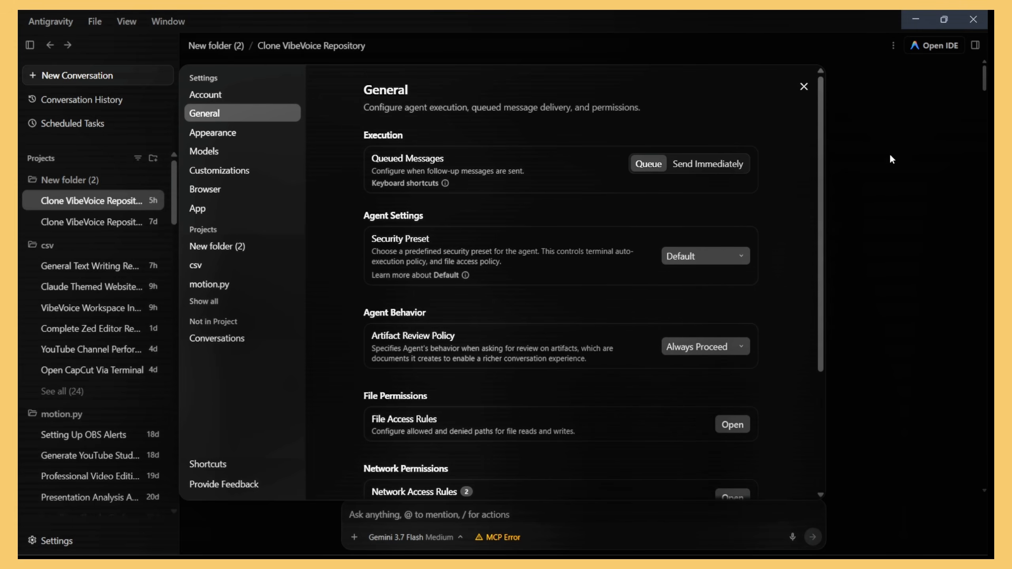
{"action": "left_click", "coordinate": [804, 87]}
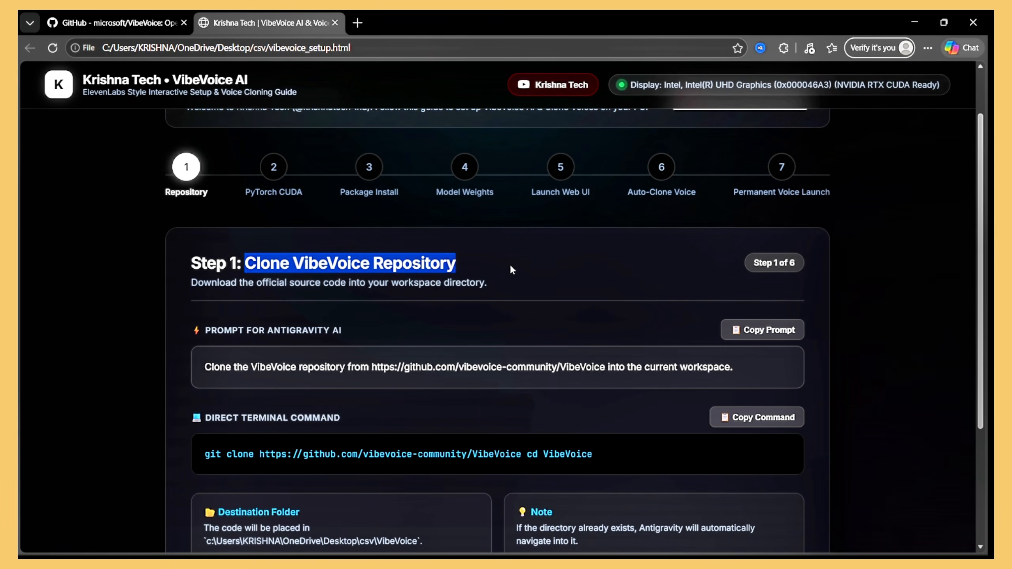
Copy the Step 1 prompt for cloning the VibeVoice repository from the browser guide and review the matching reply in Antigravity
{"action": "left_click", "coordinate": [372, 366]}
{"action": "left_click_drag", "start_coordinate": [373, 367], "coordinate": [557, 366]}
{"action": "left_click", "coordinate": [557, 366]}
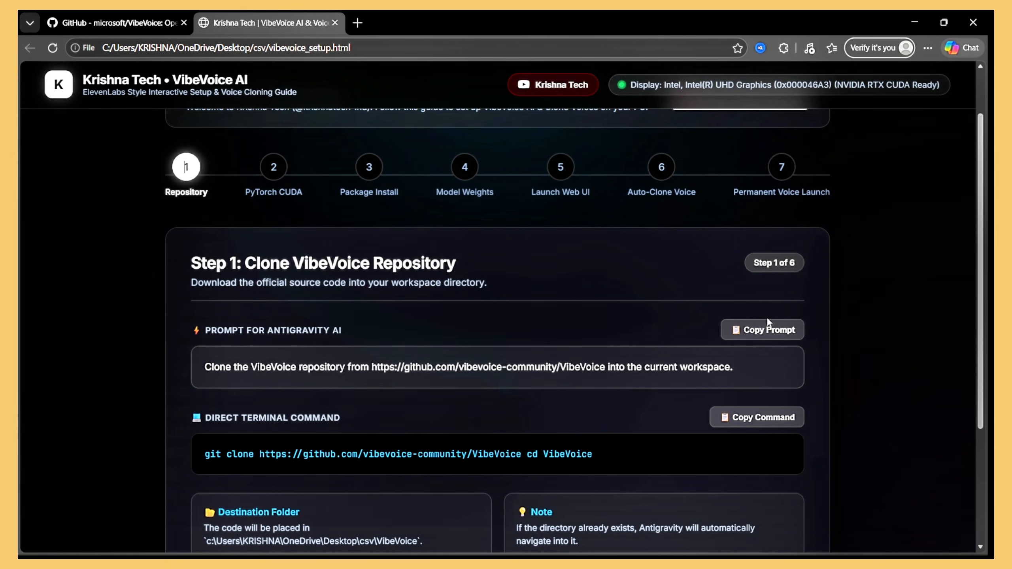
{"action": "left_click", "coordinate": [765, 330]}
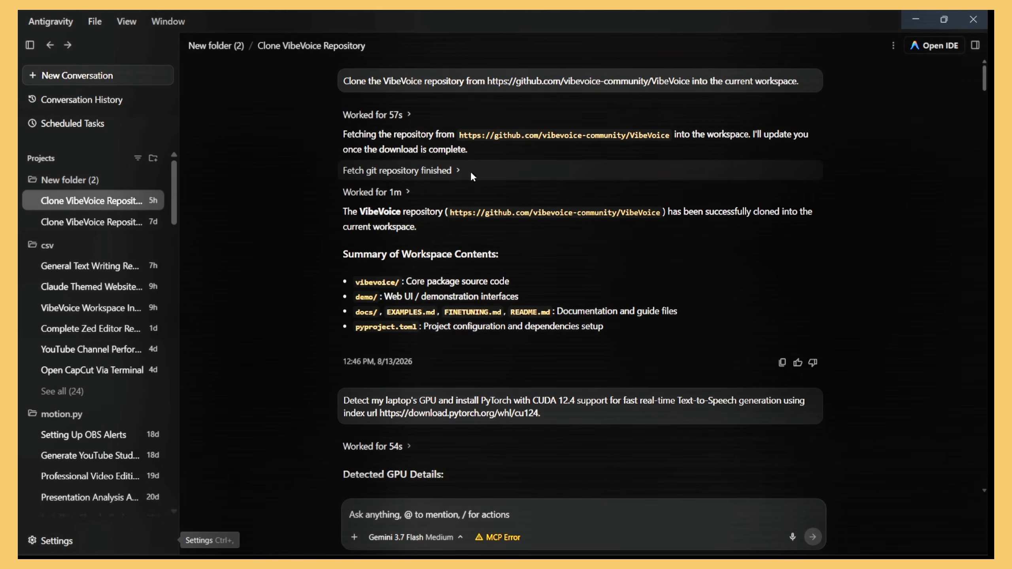
{"action": "scroll", "coordinate": [471, 176], "scroll_direction": "down", "scroll_amount": 4}
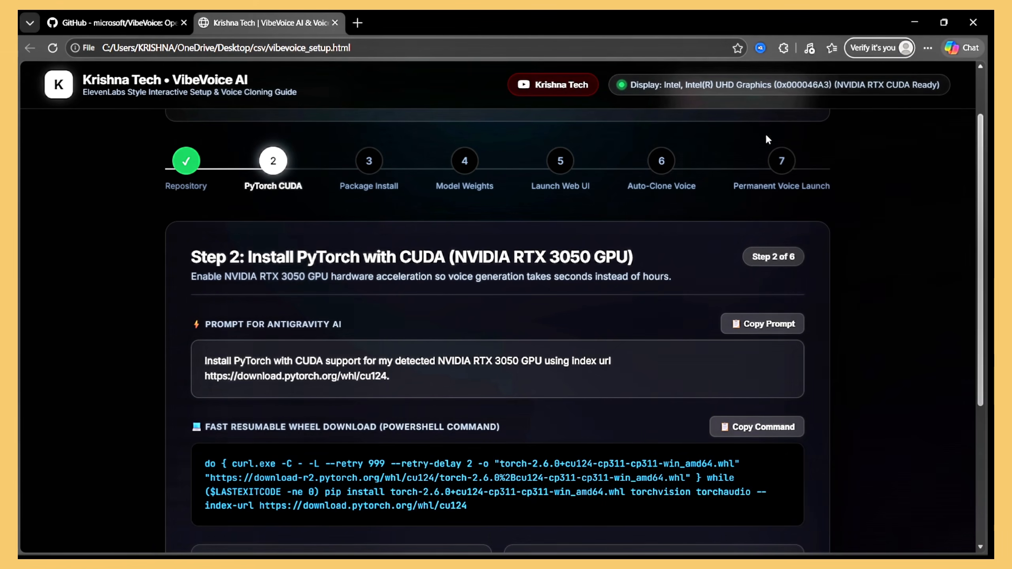
Highlight the detected graphics hardware in the browser guide's header and copy the Step 2 prompt for installing PyTorch with CUDA
{"action": "left_click_drag", "start_coordinate": [618, 82], "coordinate": [952, 83]}
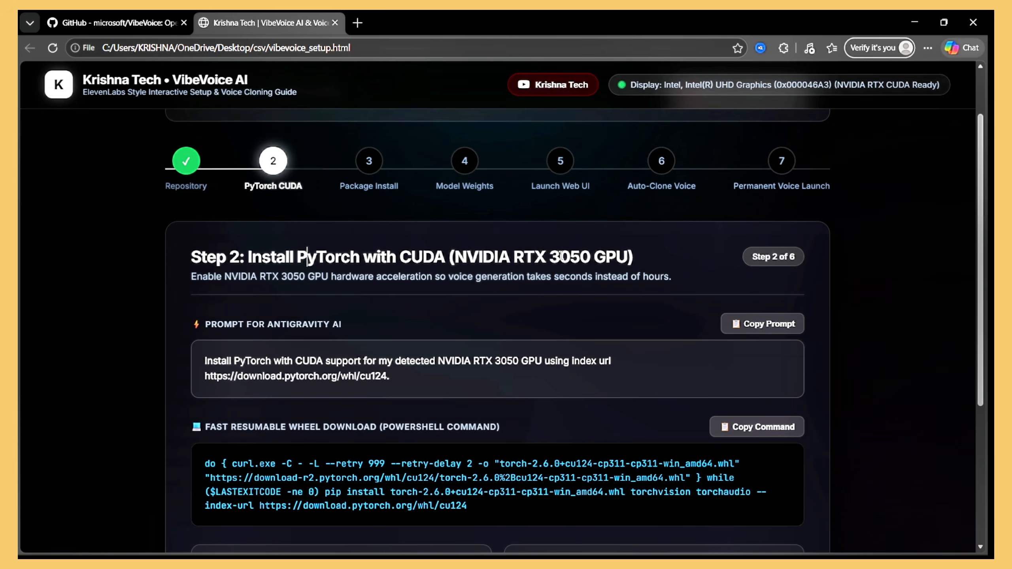
{"action": "left_click_drag", "start_coordinate": [618, 85], "coordinate": [951, 79]}
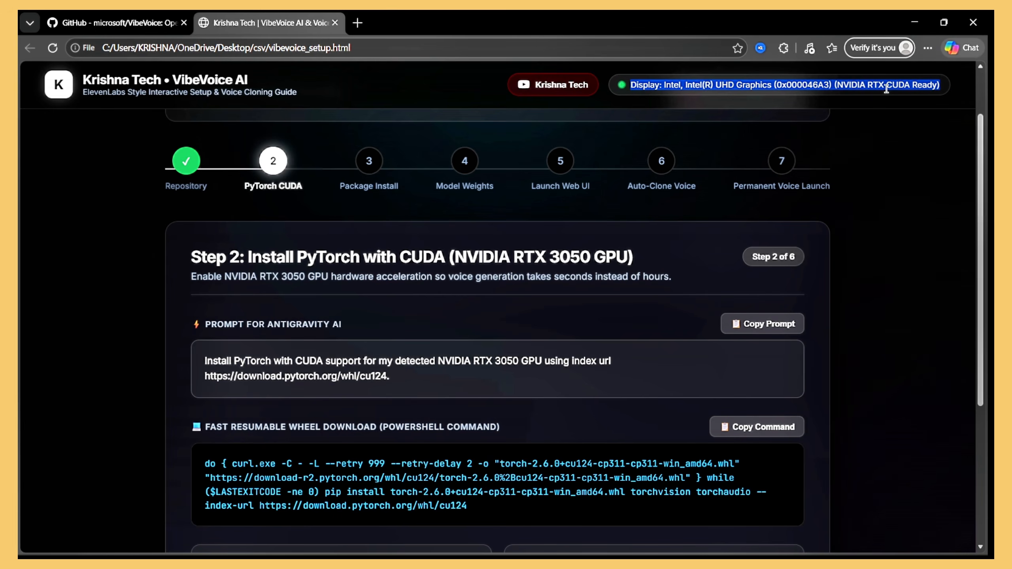
{"action": "left_click", "coordinate": [826, 84]}
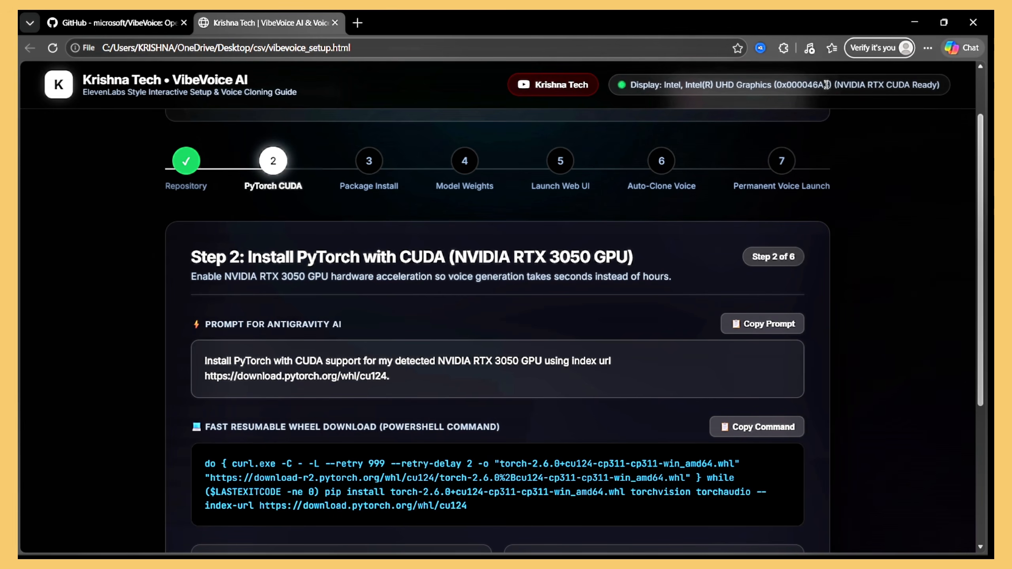
{"action": "scroll", "coordinate": [504, 391], "scroll_direction": "down", "scroll_amount": 1}
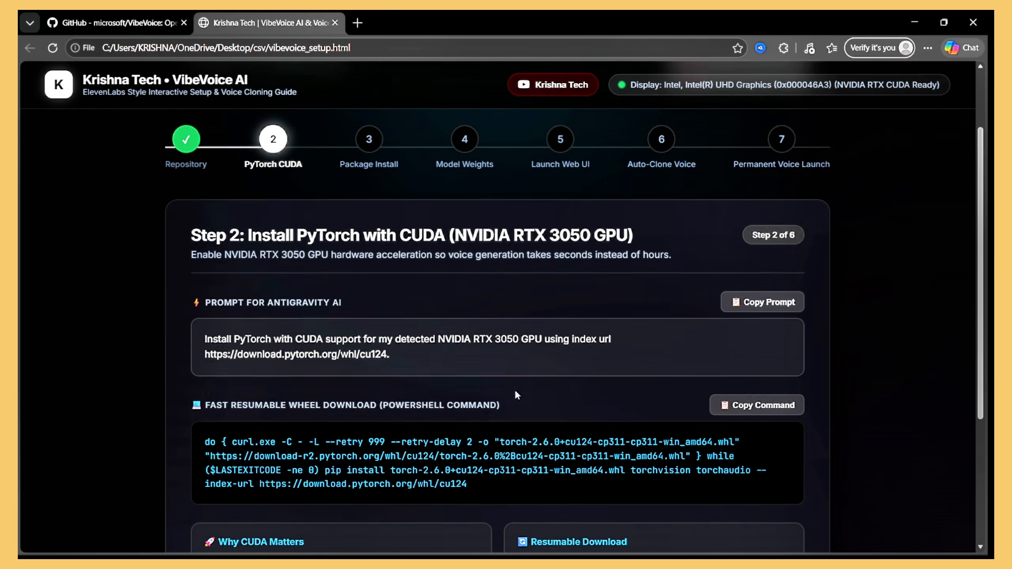
{"action": "left_click", "coordinate": [745, 302]}
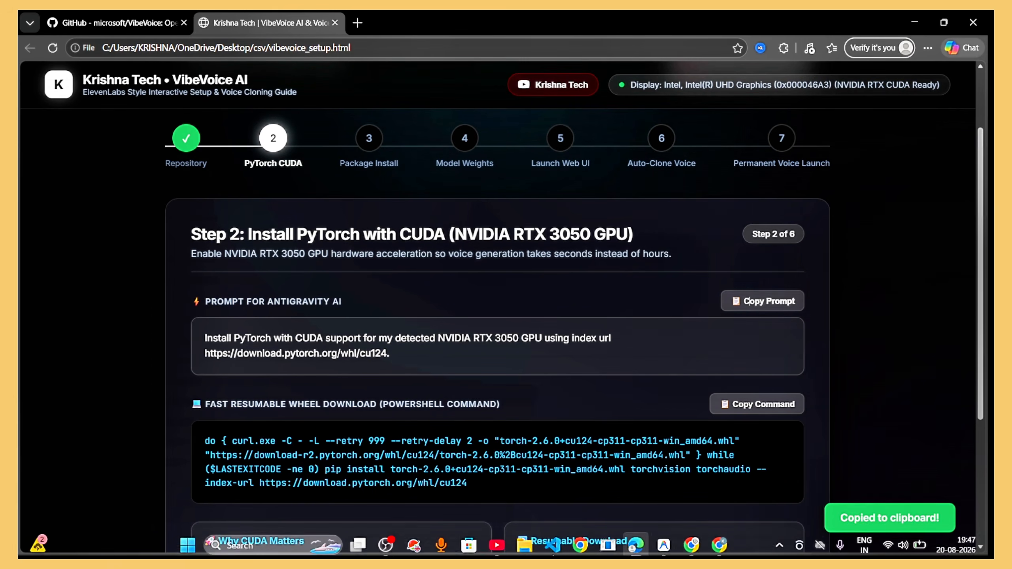
Switch to Antigravity and review the GPU detection, PyTorch CUDA 12.4 installation and verification results
{"action": "left_click", "coordinate": [663, 545]}
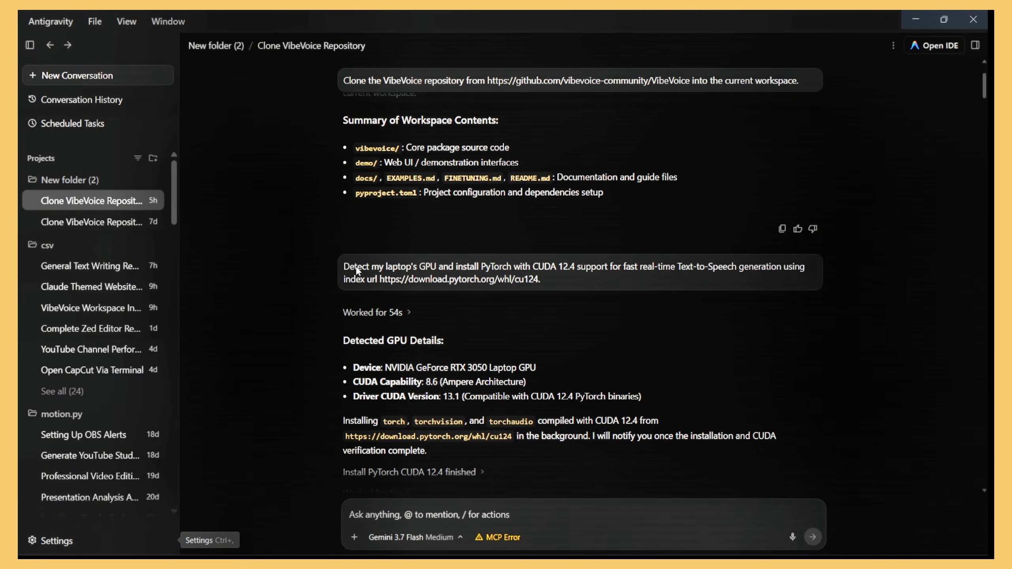
{"action": "scroll", "coordinate": [563, 297], "scroll_direction": "down", "scroll_amount": 1}
{"action": "scroll", "coordinate": [563, 297], "scroll_direction": "down", "scroll_amount": 5}
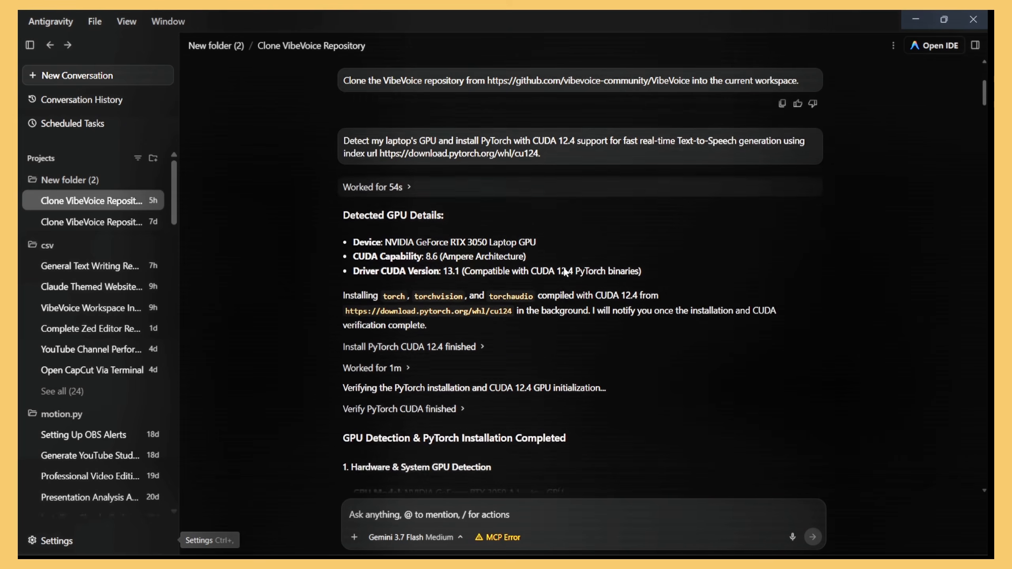
{"action": "scroll", "coordinate": [495, 338], "scroll_direction": "down", "scroll_amount": 5}
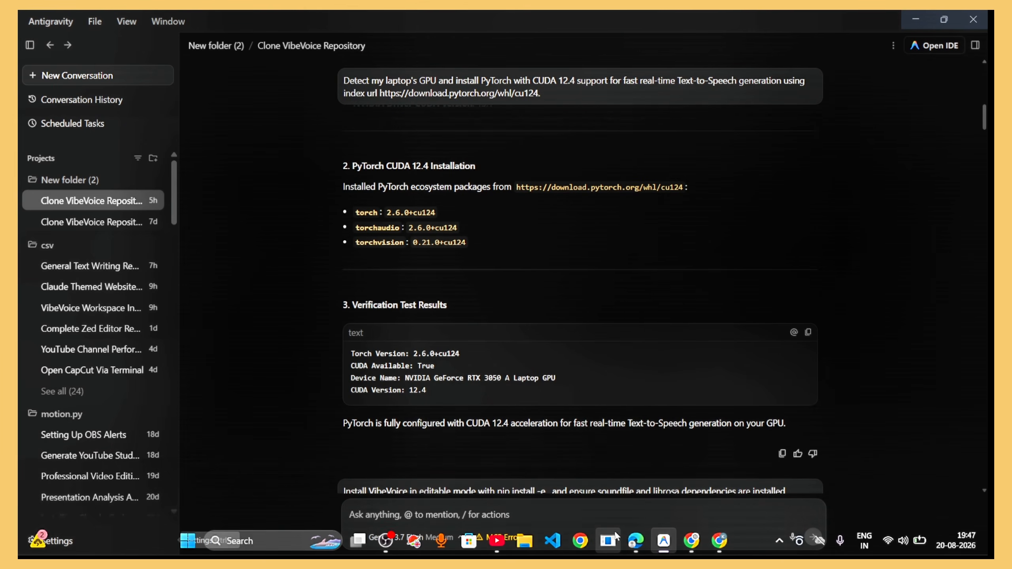
Return to the browser guide and copy the Step 3 prompt for installing the VibeVoice package and its dependencies
{"action": "left_click", "coordinate": [643, 540]}
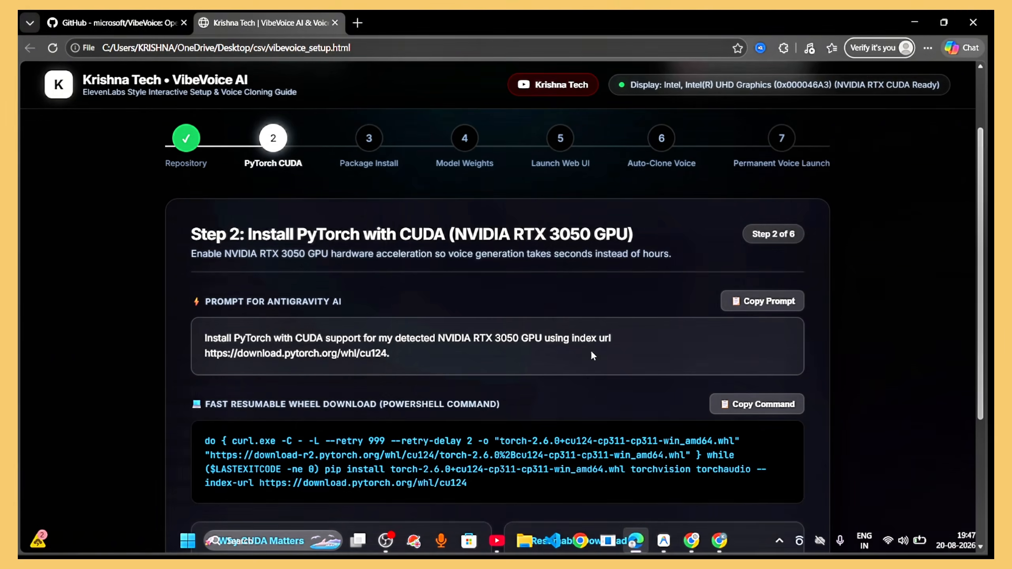
{"action": "left_click", "coordinate": [382, 234]}
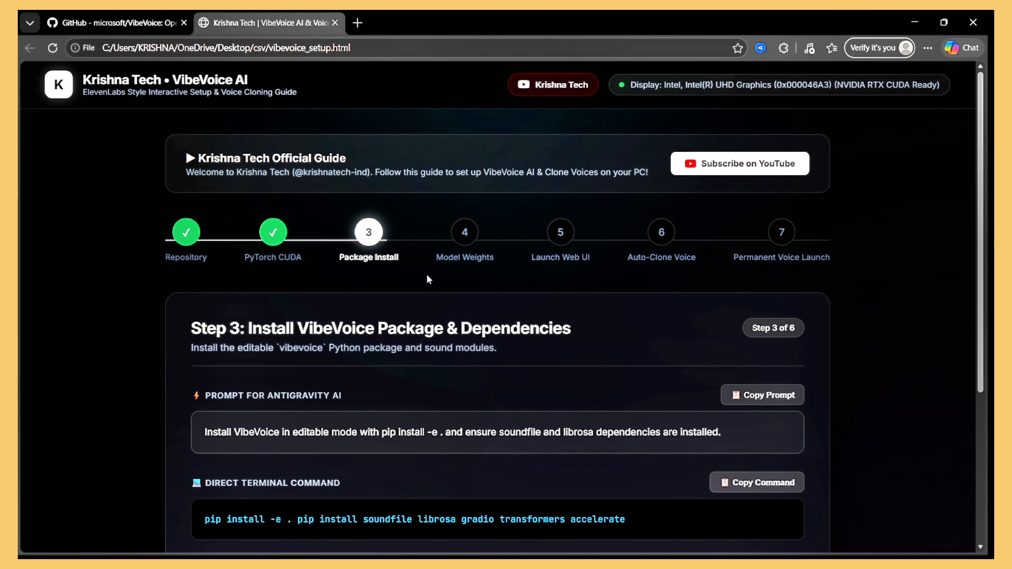
{"action": "scroll", "coordinate": [526, 434], "scroll_direction": "down", "scroll_amount": 2}
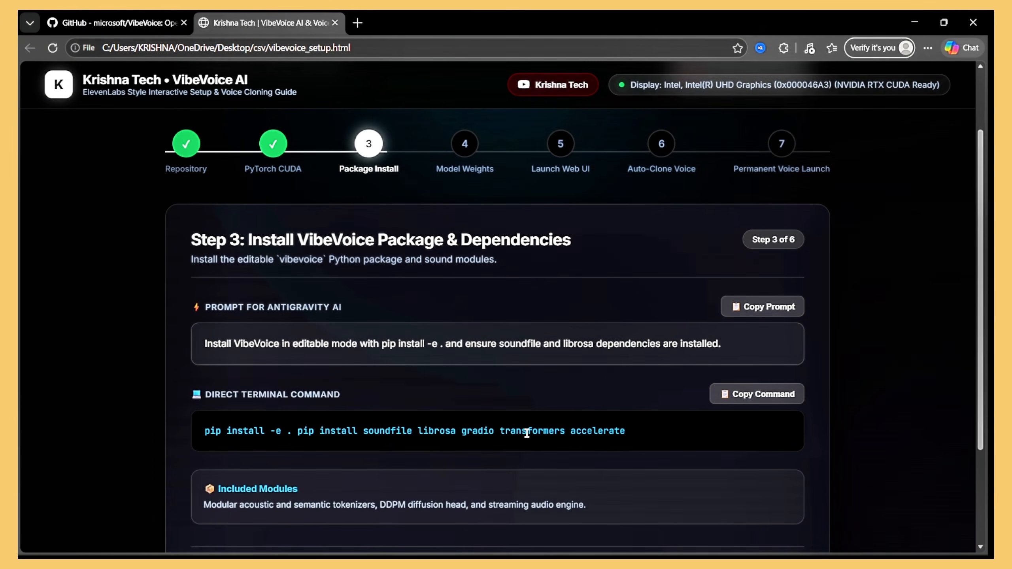
{"action": "left_click", "coordinate": [789, 315]}
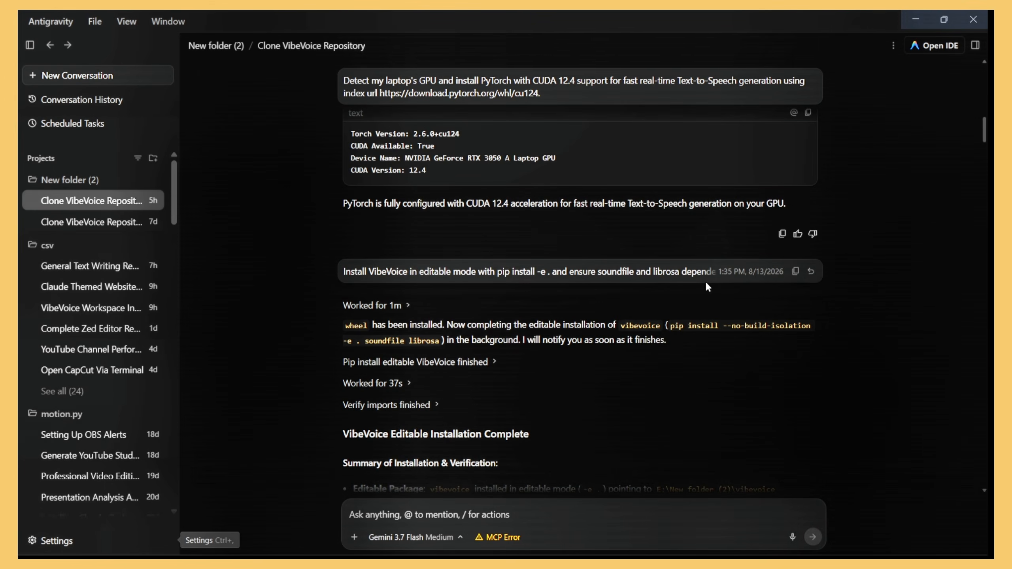
Review the VibeVoice editable installation reply in Antigravity and highlight the package, soundfile and librosa entries in its summary
{"action": "scroll", "coordinate": [705, 280], "scroll_direction": "down", "scroll_amount": 3}
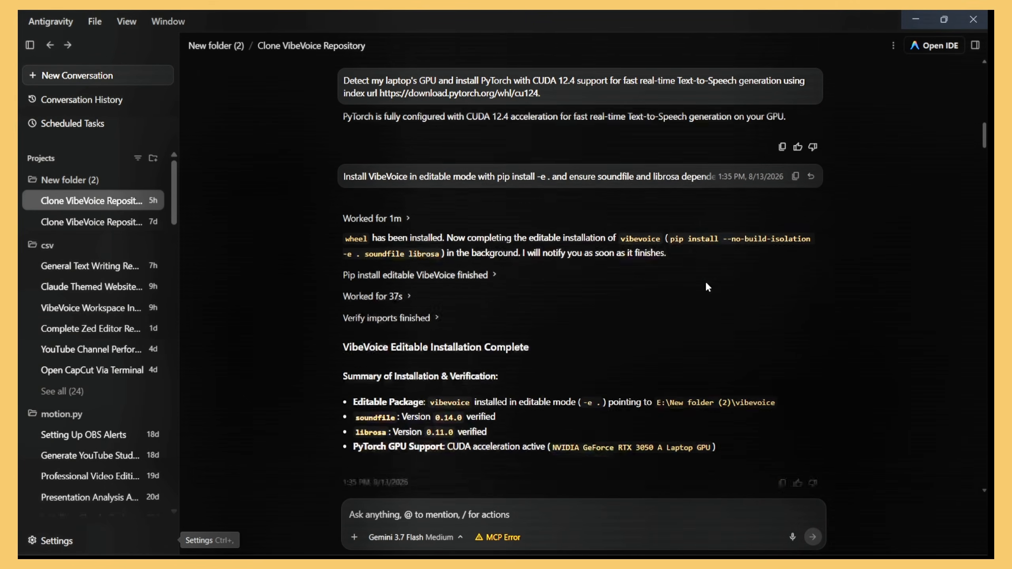
{"action": "scroll", "coordinate": [538, 382], "scroll_direction": "down", "scroll_amount": 2}
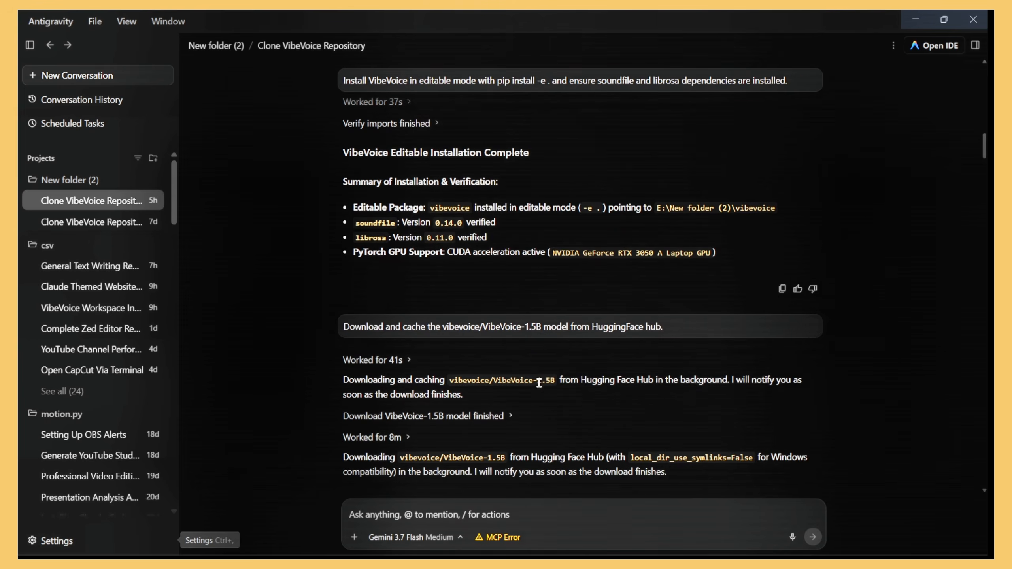
{"action": "scroll", "coordinate": [460, 187], "scroll_direction": "up", "scroll_amount": 3}
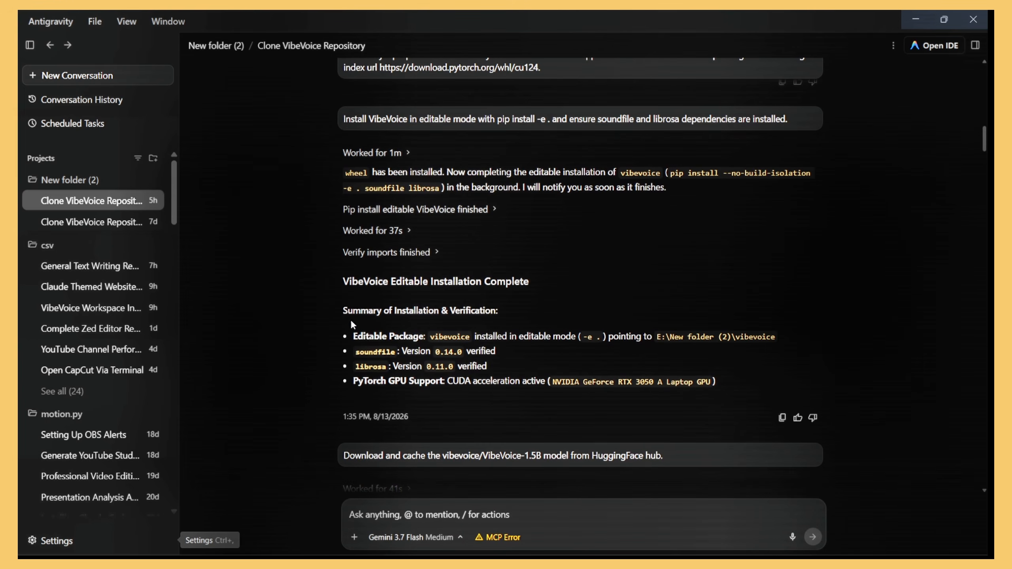
{"action": "left_click_drag", "start_coordinate": [335, 334], "coordinate": [743, 371]}
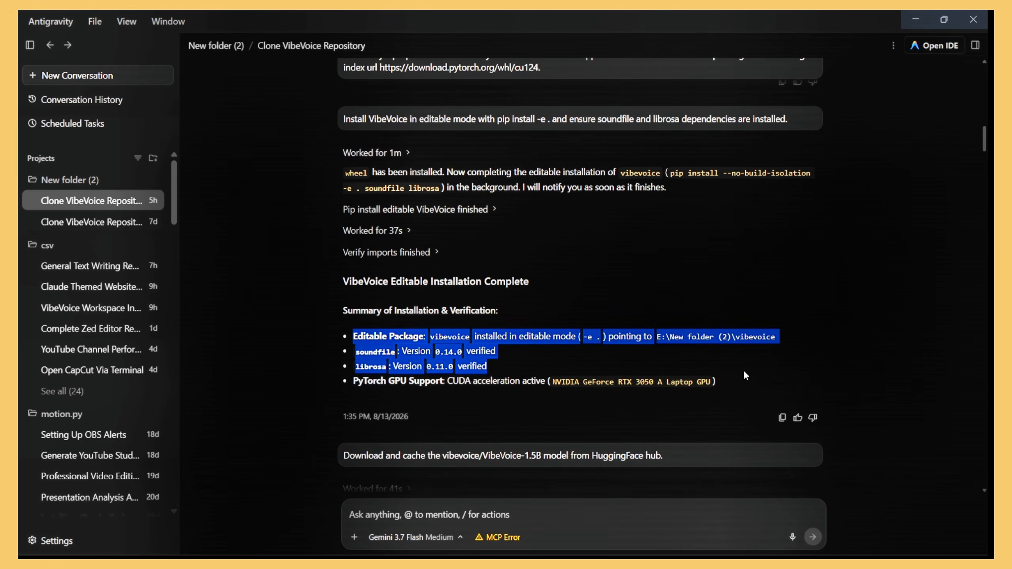
Return to the browser guide's Step 4 and copy the prompt for downloading the VibeVoice-1.5B model weights
{"action": "key", "text": "alt+Tab"}
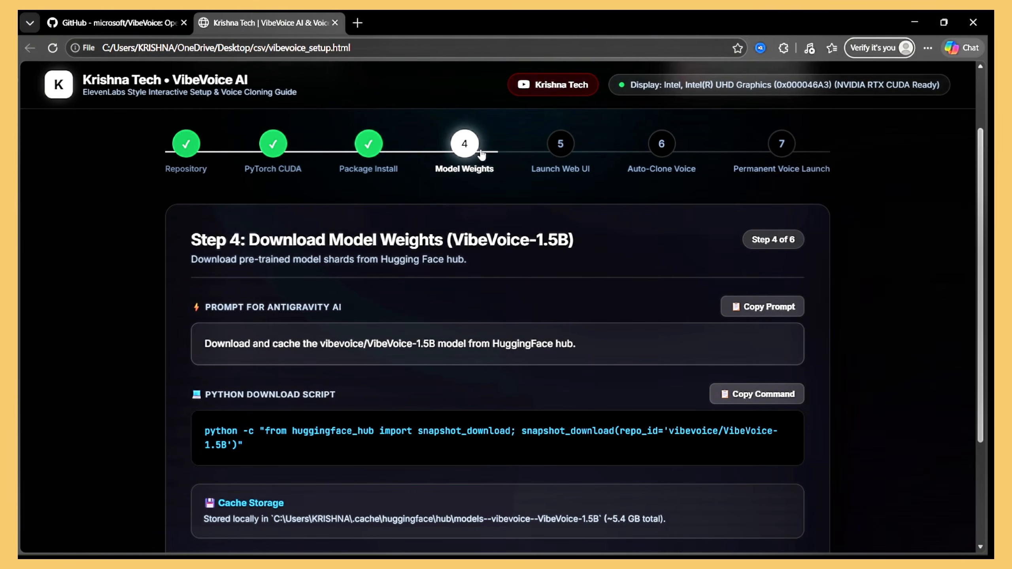
{"action": "left_click_drag", "start_coordinate": [538, 240], "coordinate": [572, 238]}
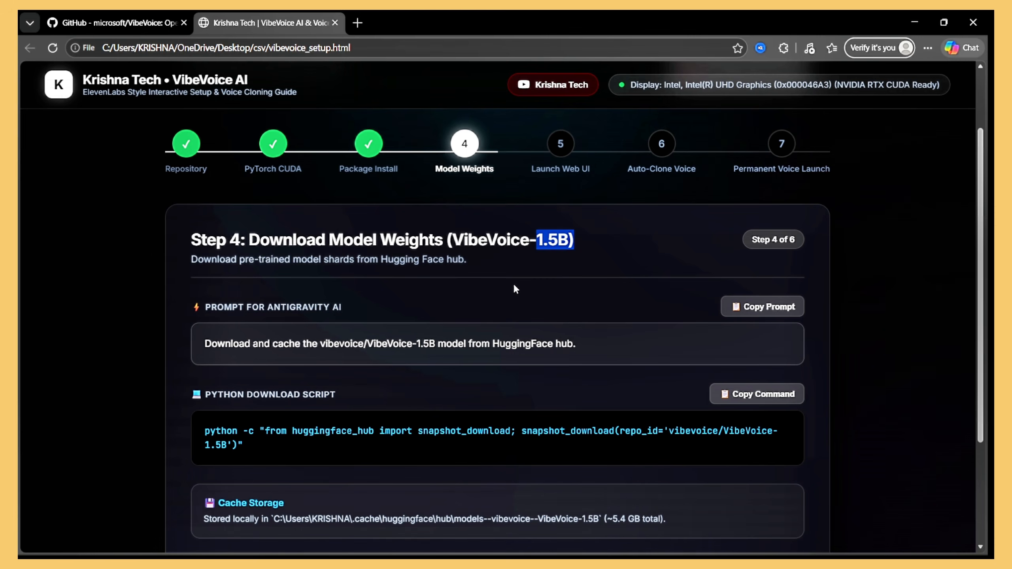
{"action": "left_click", "coordinate": [566, 251]}
{"action": "scroll", "coordinate": [413, 334], "scroll_direction": "down", "scroll_amount": 1}
{"action": "scroll", "coordinate": [413, 334], "scroll_direction": "up", "scroll_amount": 1}
{"action": "left_click", "coordinate": [763, 307]}
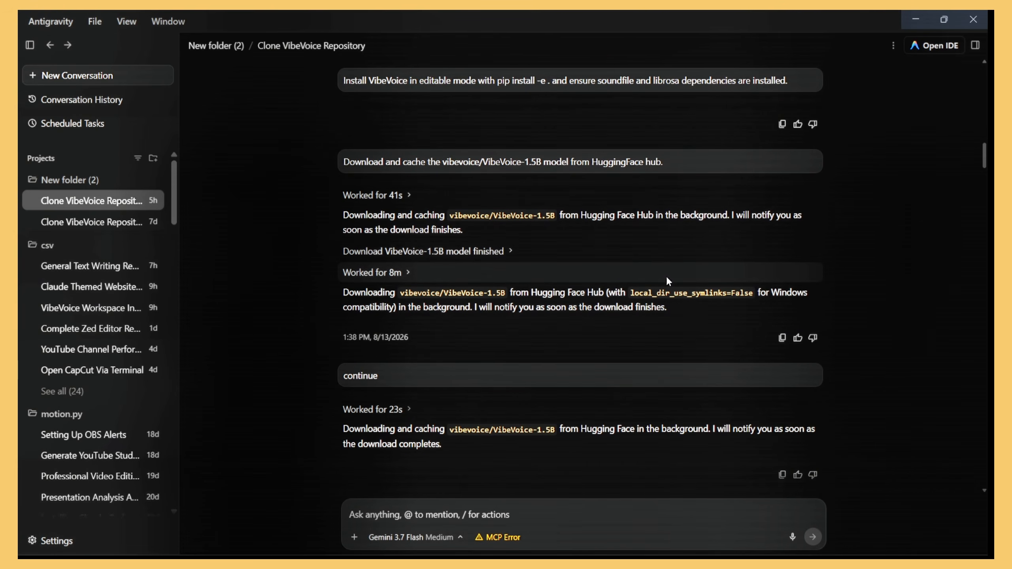
Review the VibeVoice-1.5B download replies in Antigravity through the list of verified model files and the Gradio launch
{"action": "scroll", "coordinate": [477, 335], "scroll_direction": "down", "scroll_amount": 5}
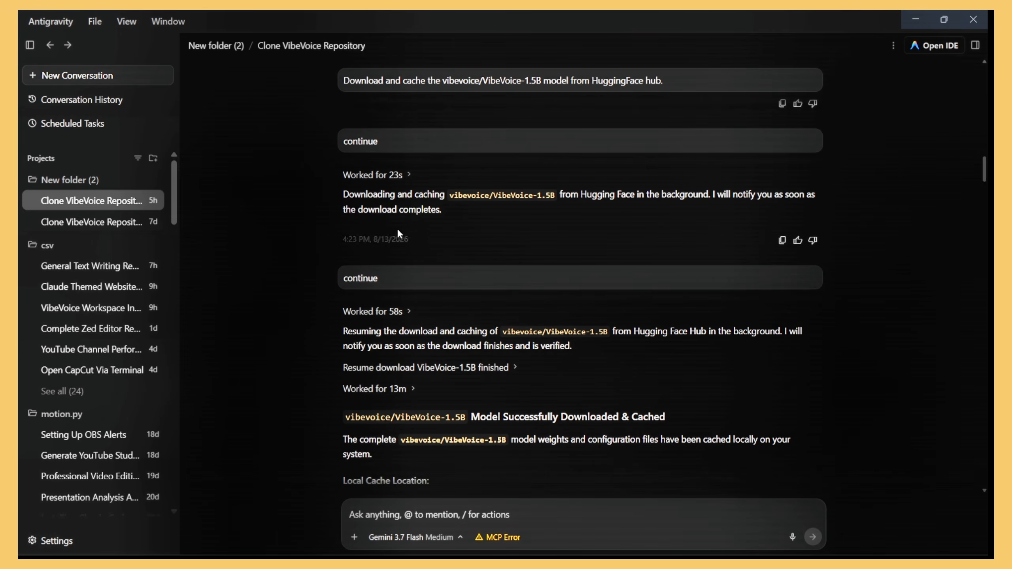
{"action": "scroll", "coordinate": [468, 349], "scroll_direction": "down", "scroll_amount": 8}
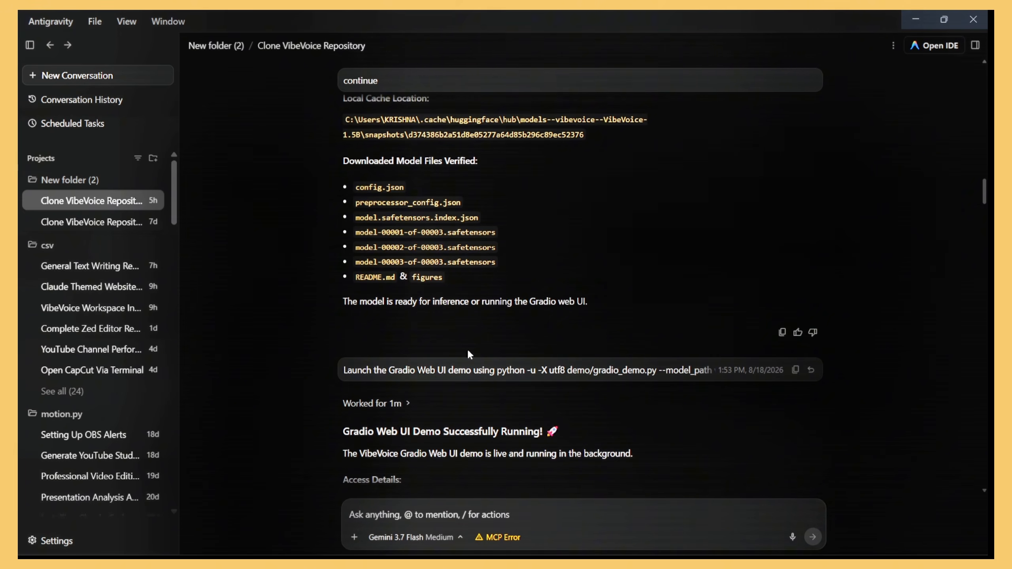
{"action": "scroll", "coordinate": [467, 348], "scroll_direction": "down", "scroll_amount": 3}
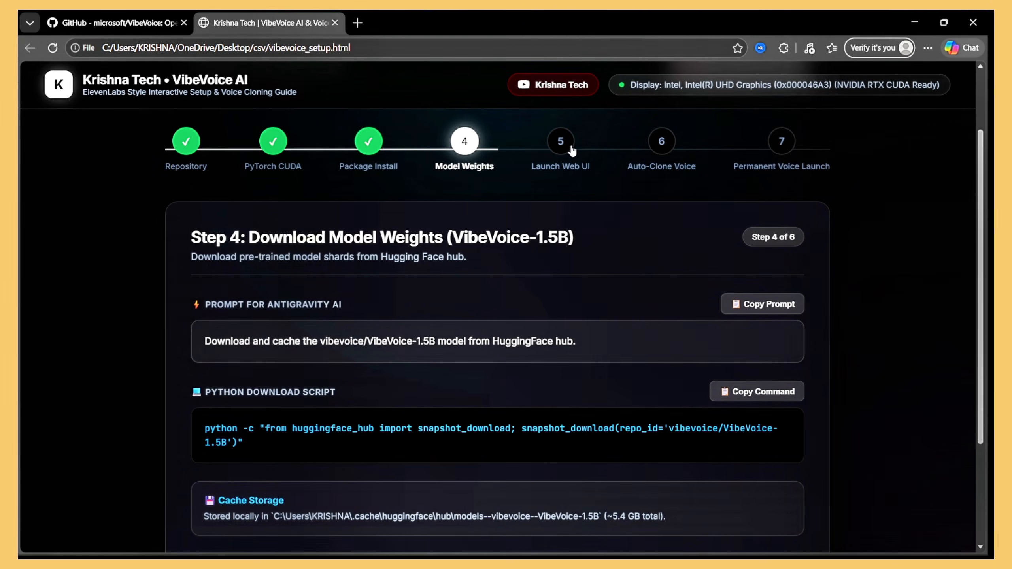
{"action": "left_click", "coordinate": [571, 150]}
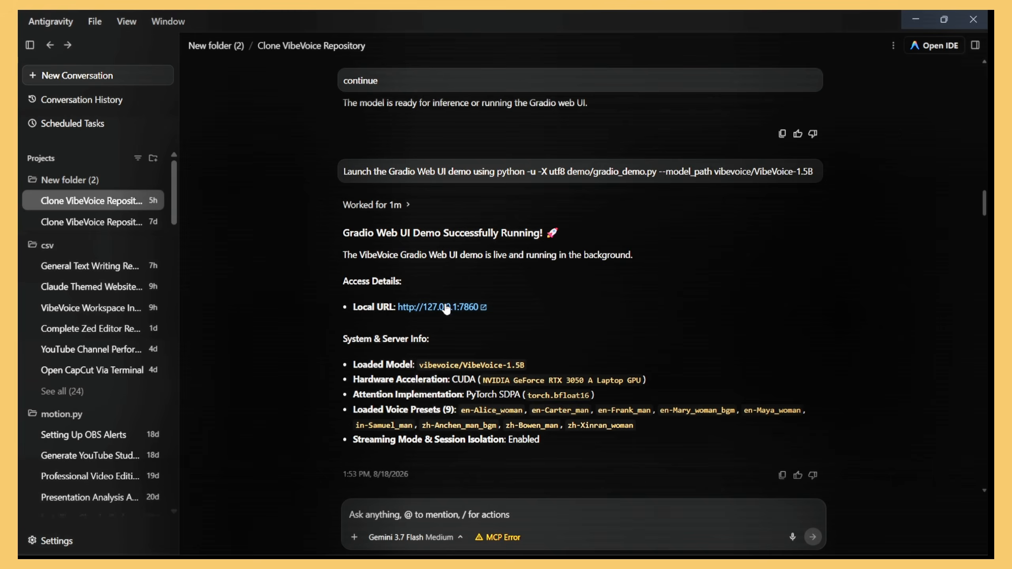
{"action": "left_click", "coordinate": [446, 307]}
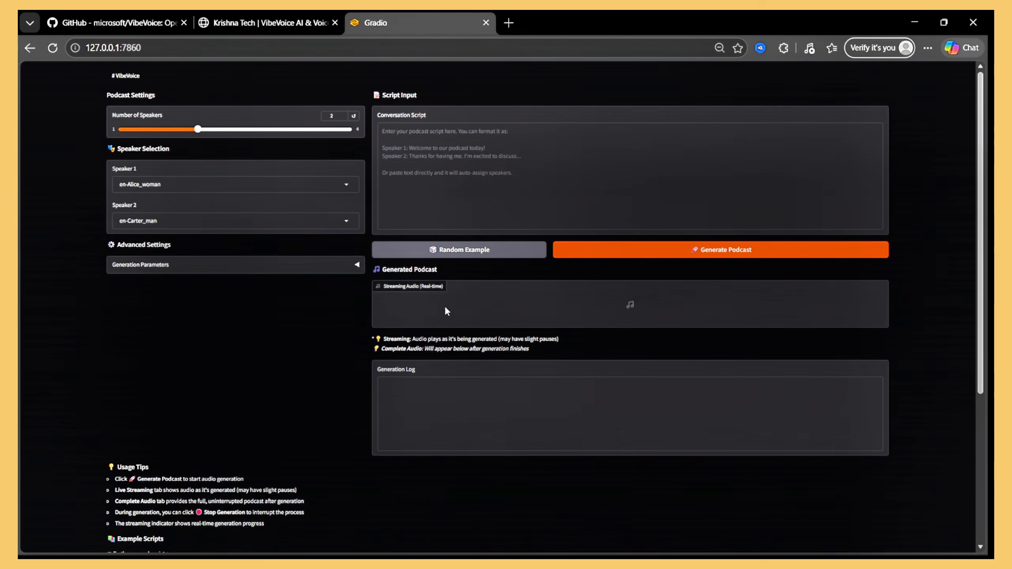
{"action": "left_click", "coordinate": [93, 49]}
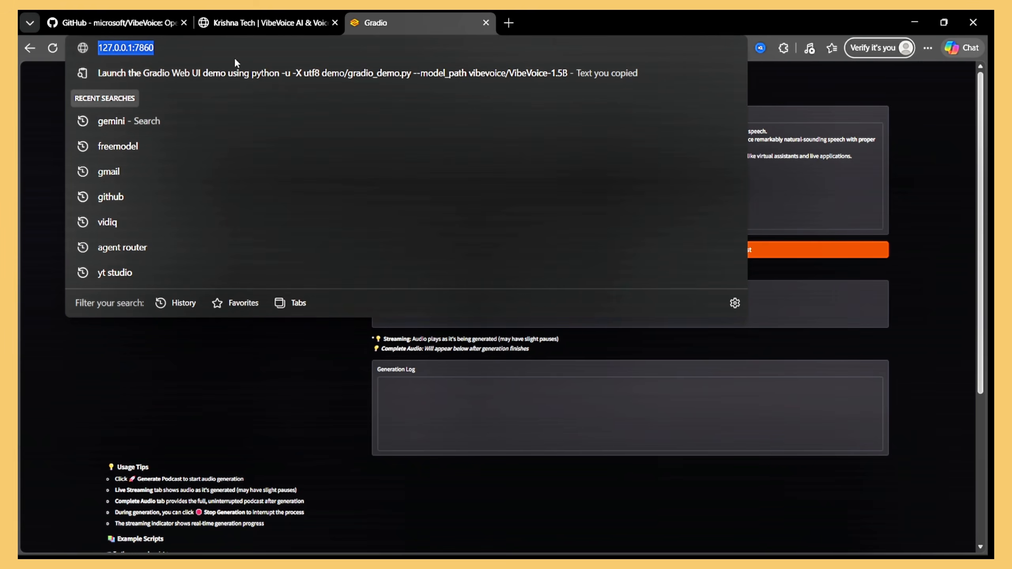
{"action": "left_click", "coordinate": [250, 353]}
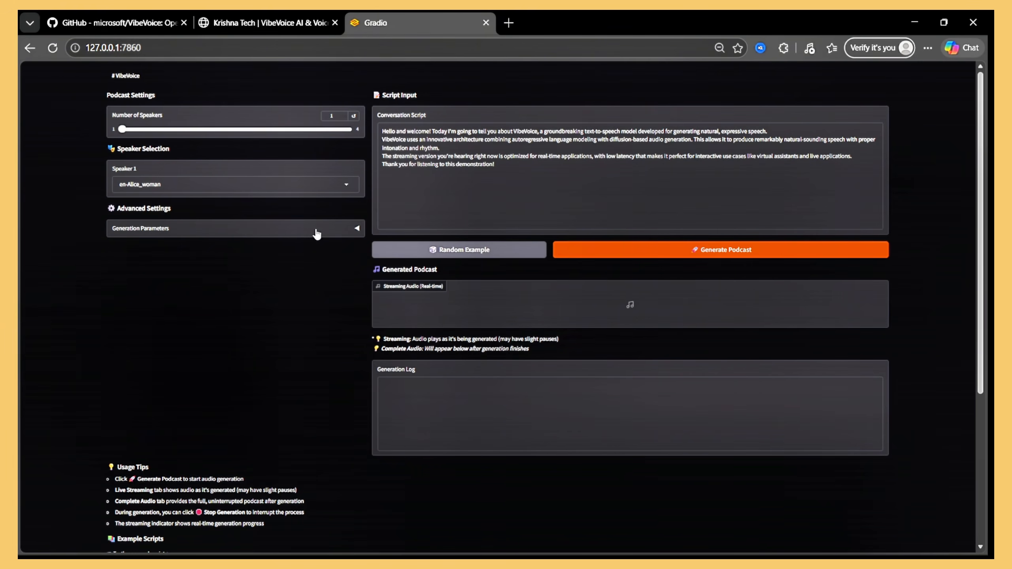
Expand the Web UI's generation parameters and look through the voices offered for Speaker 1
{"action": "left_click", "coordinate": [293, 231]}
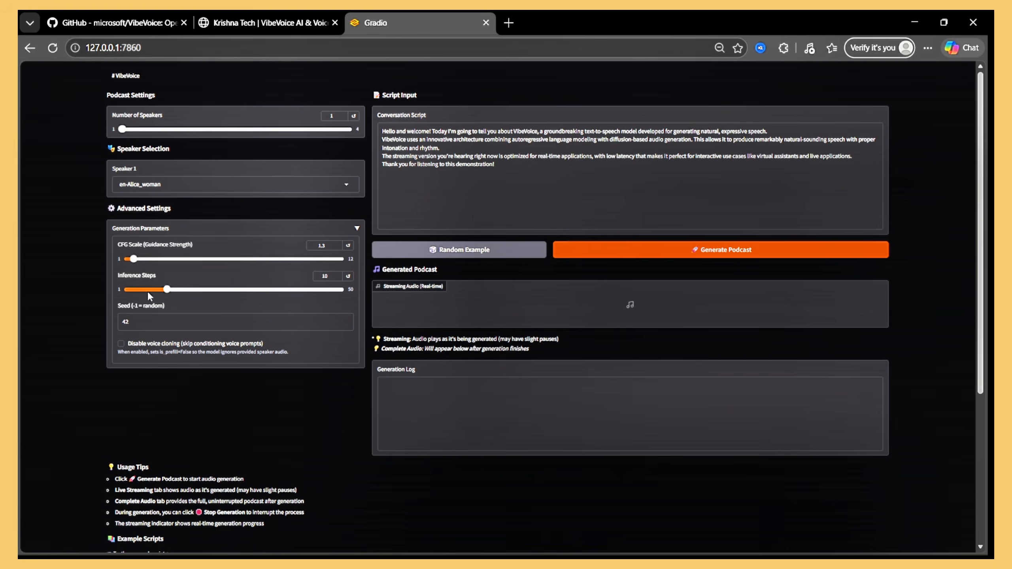
{"action": "left_click", "coordinate": [164, 187]}
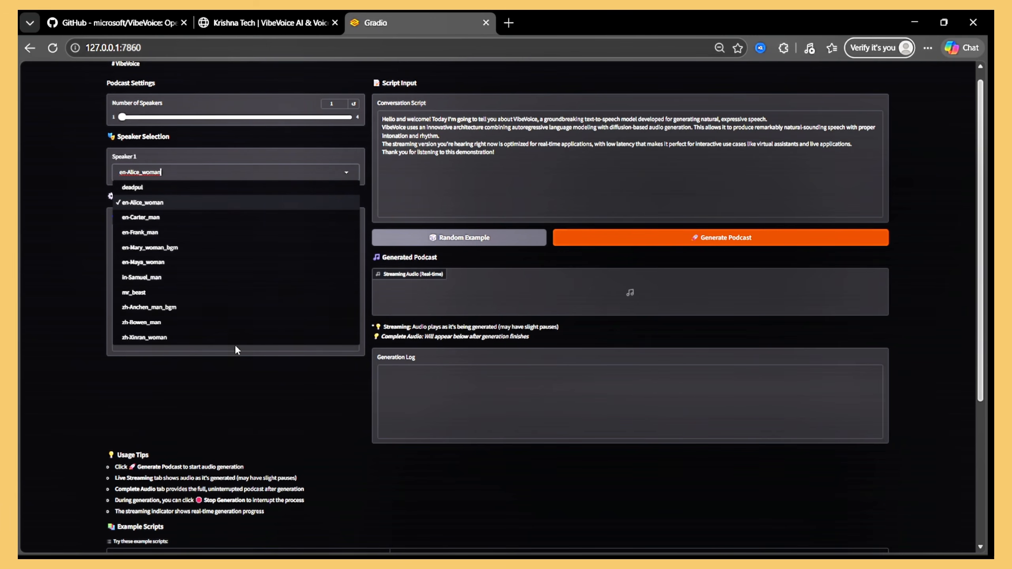
{"action": "left_click", "coordinate": [276, 399]}
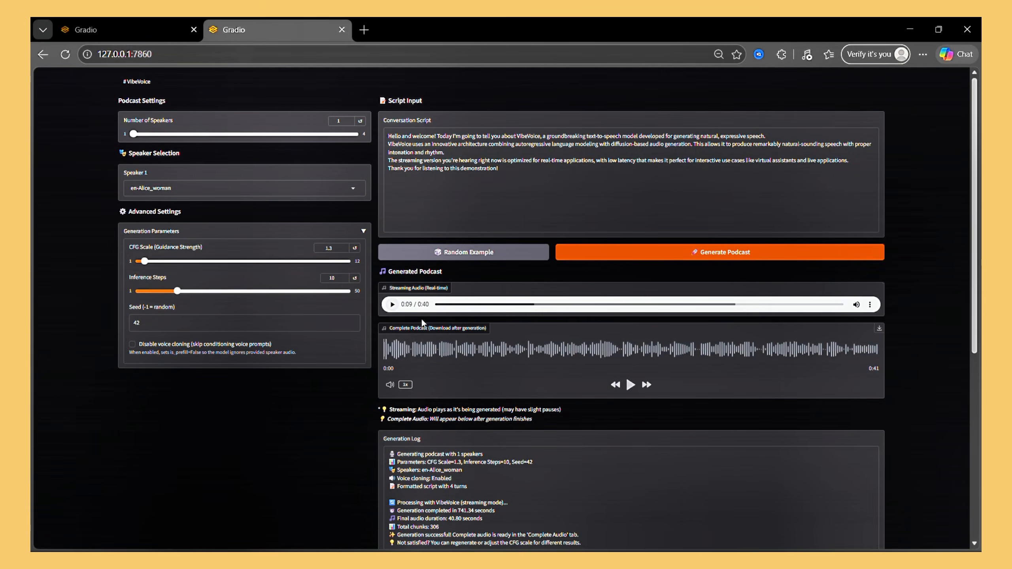
Play the complete podcast generated with the en-Alice_woman voice and download its audio
{"action": "left_click", "coordinate": [631, 386]}
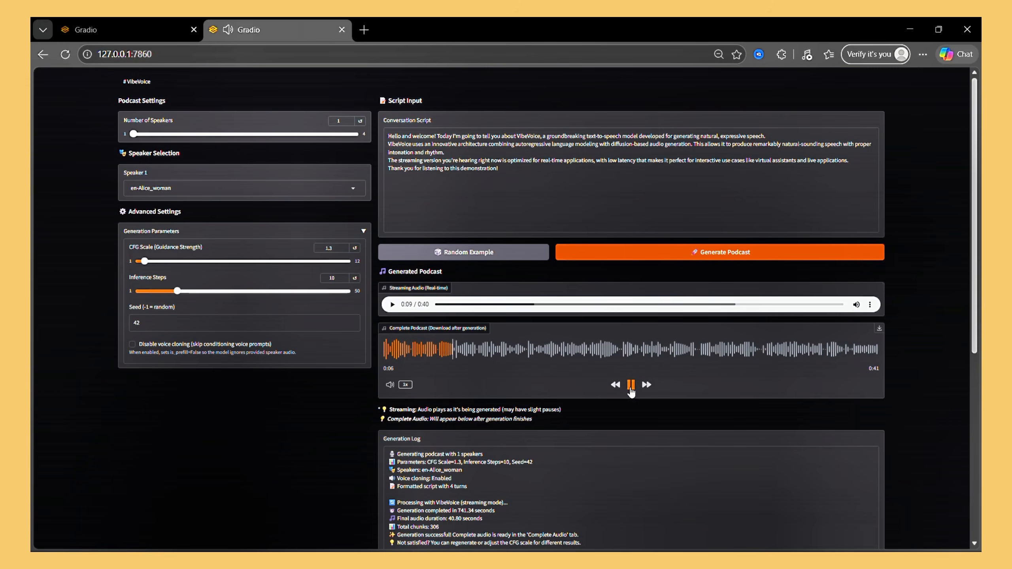
{"action": "left_click", "coordinate": [879, 328]}
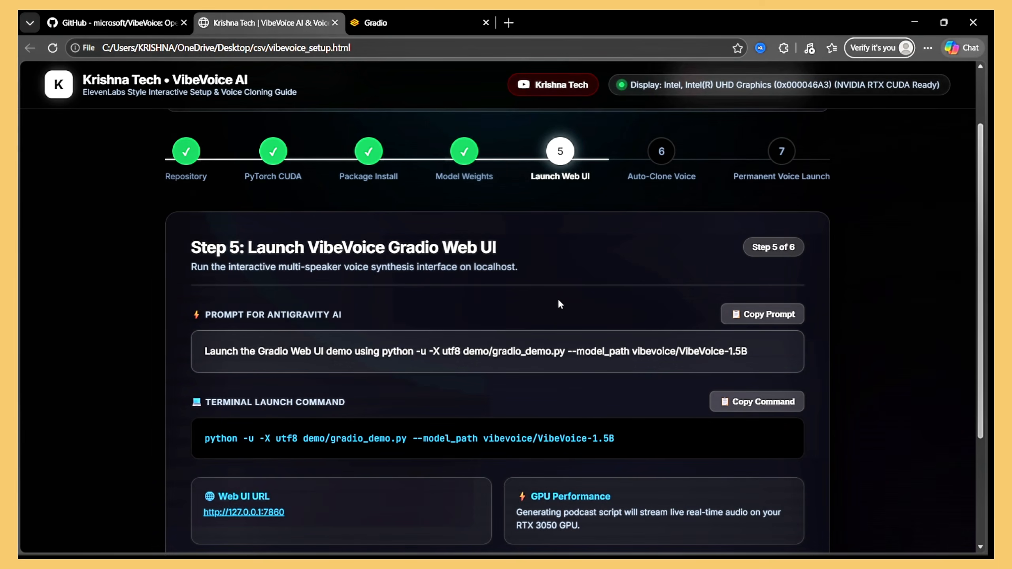
{"action": "left_click", "coordinate": [661, 153]}
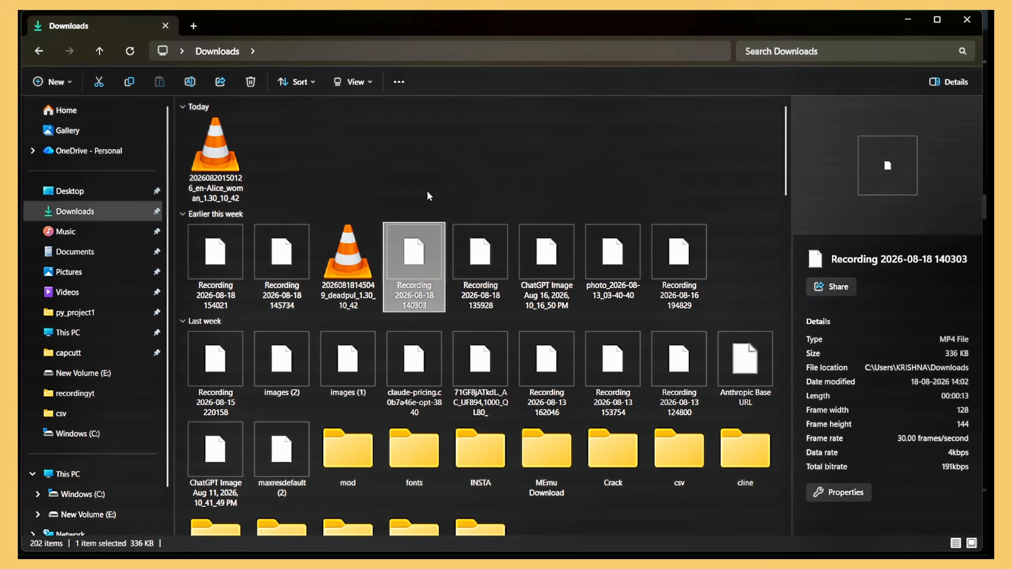
{"action": "right_click", "coordinate": [416, 232]}
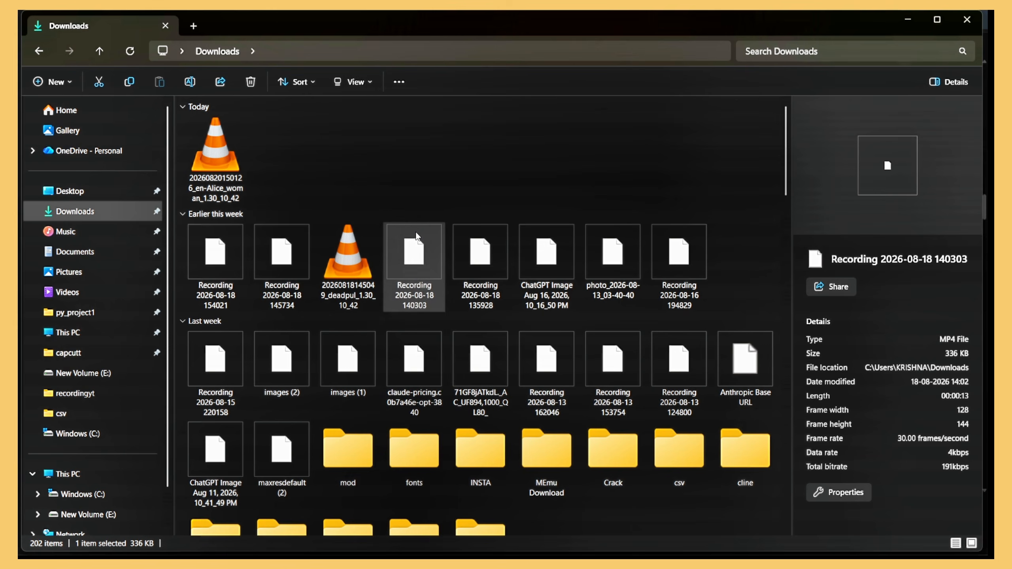
{"action": "left_click", "coordinate": [472, 301]}
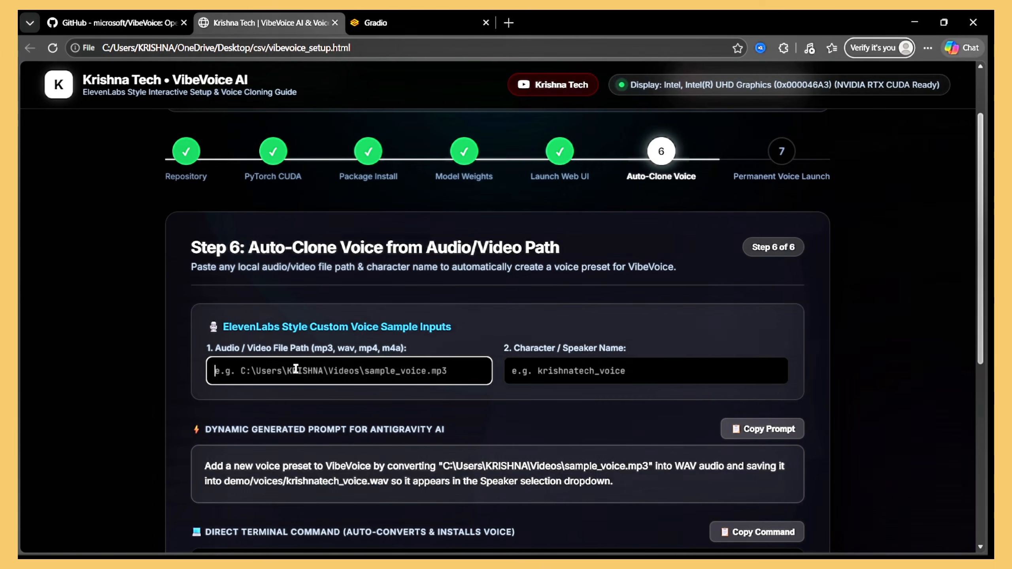
Fill the guide's voice sample inputs with the copied recording path and speaker name deadpul, and copy the generated Antigravity prompt
{"action": "left_click", "coordinate": [296, 370]}
{"action": "key", "text": "ctrl+v"}
{"action": "key", "text": "Tab"}
{"action": "type", "text": "deadpul"}
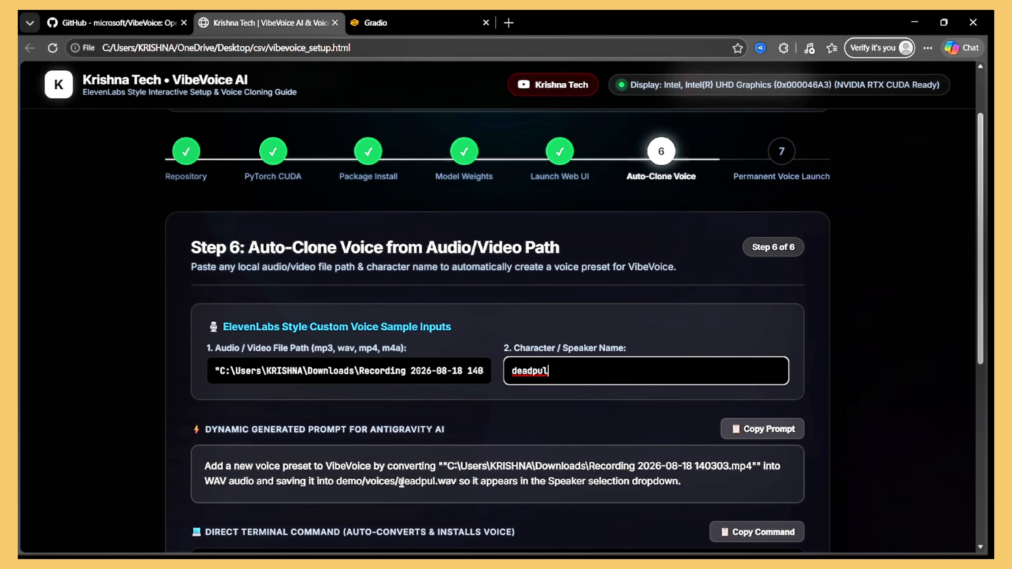
{"action": "left_click_drag", "start_coordinate": [400, 483], "coordinate": [435, 483]}
{"action": "scroll", "coordinate": [435, 483], "scroll_direction": "down", "scroll_amount": 2}
{"action": "left_click", "coordinate": [751, 338]}
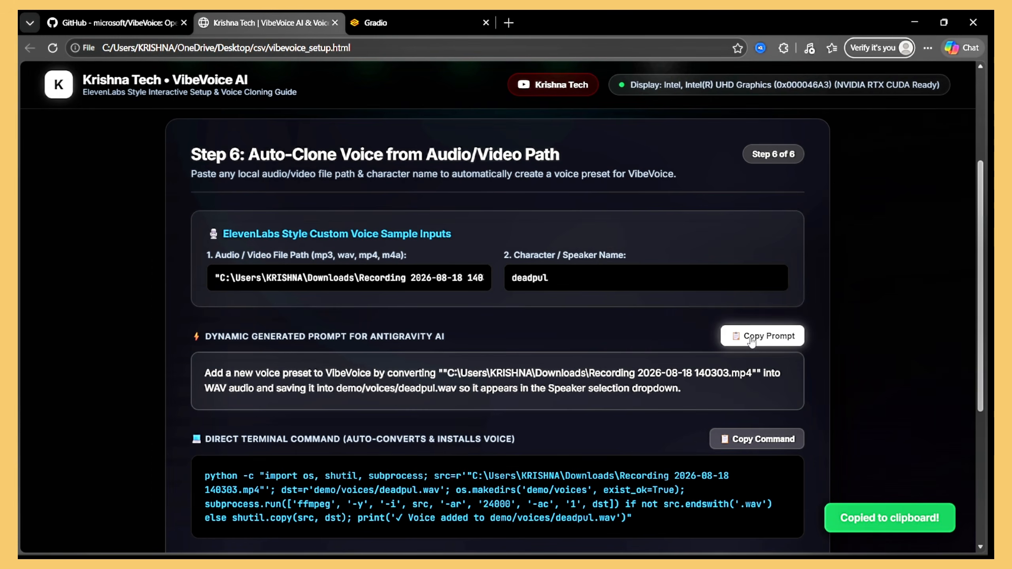
Switch to Antigravity and review the conversation from the Gradio launch reply through the deadpul voice preset reply
{"action": "left_click", "coordinate": [692, 548]}
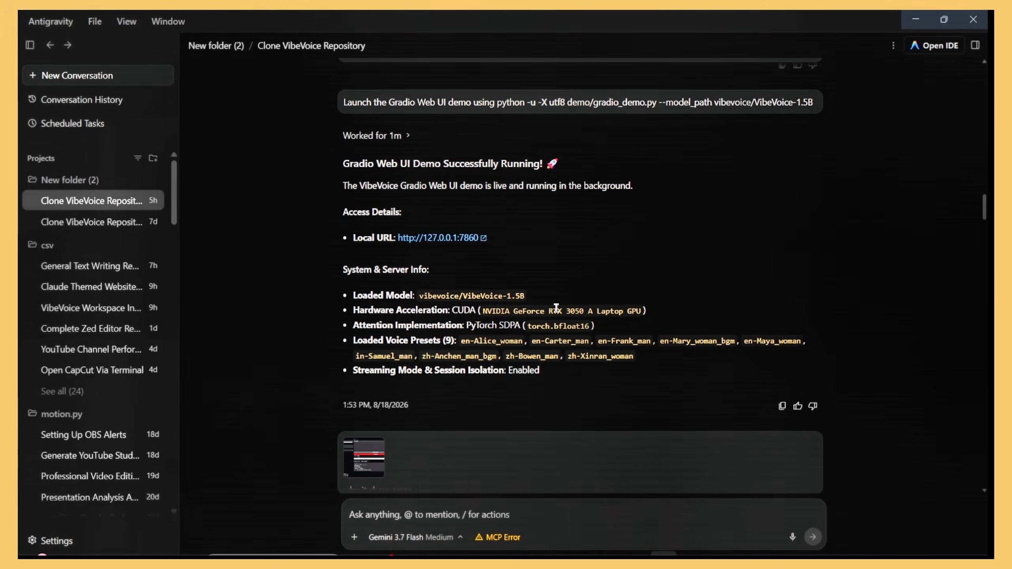
{"action": "scroll", "coordinate": [556, 307], "scroll_direction": "down", "scroll_amount": 5}
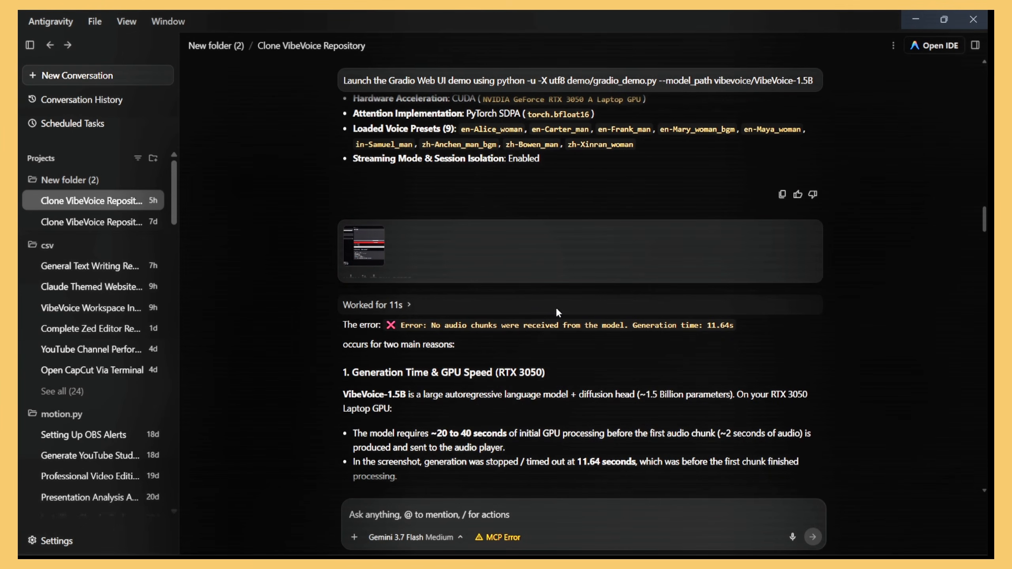
{"action": "scroll", "coordinate": [603, 291], "scroll_direction": "up", "scroll_amount": 7}
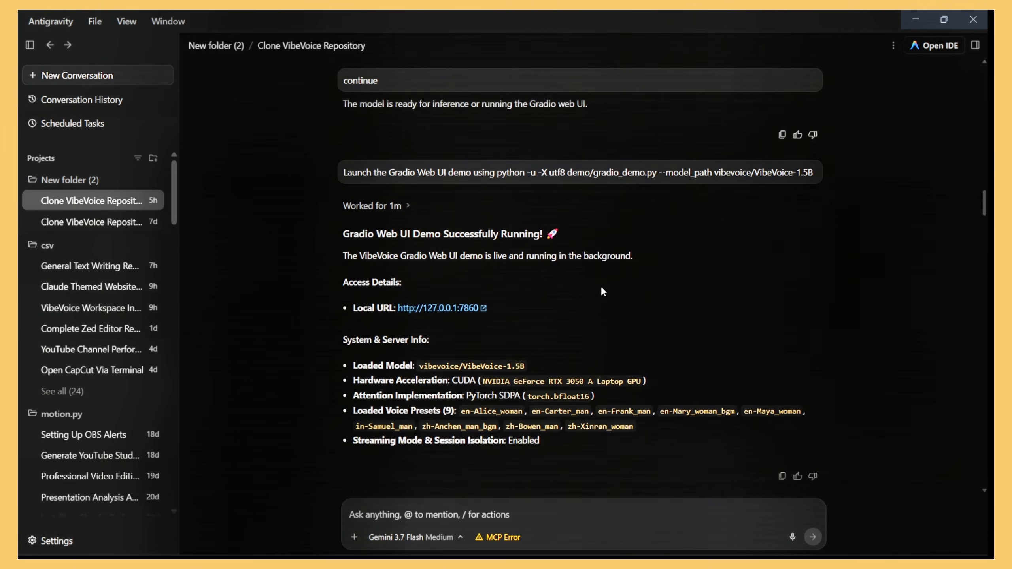
{"action": "scroll", "coordinate": [579, 308], "scroll_direction": "down", "scroll_amount": 5}
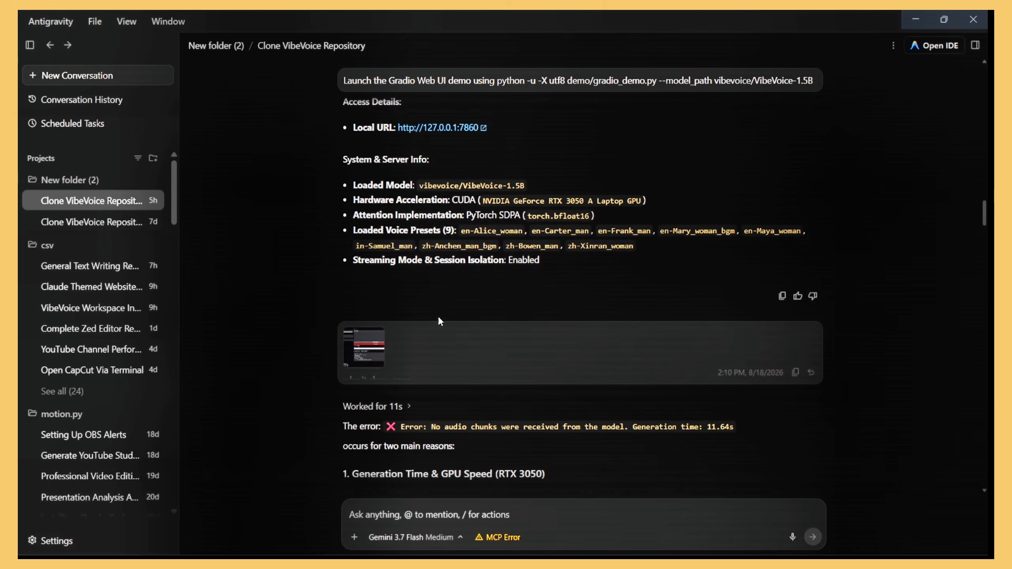
{"action": "scroll", "coordinate": [439, 318], "scroll_direction": "down", "scroll_amount": 2}
{"action": "scroll", "coordinate": [438, 317], "scroll_direction": "down", "scroll_amount": 10}
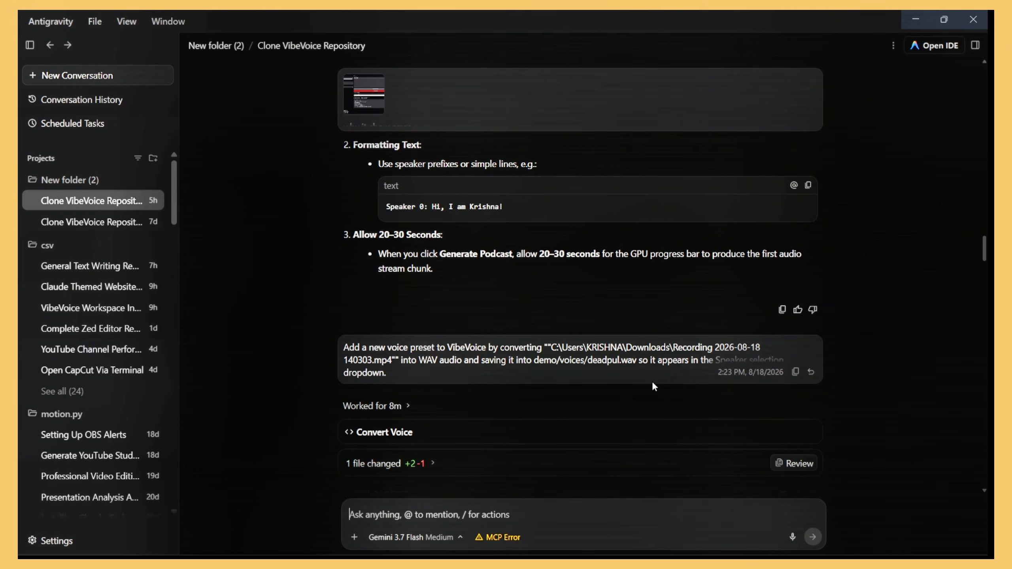
{"action": "scroll", "coordinate": [652, 381], "scroll_direction": "down", "scroll_amount": 7}
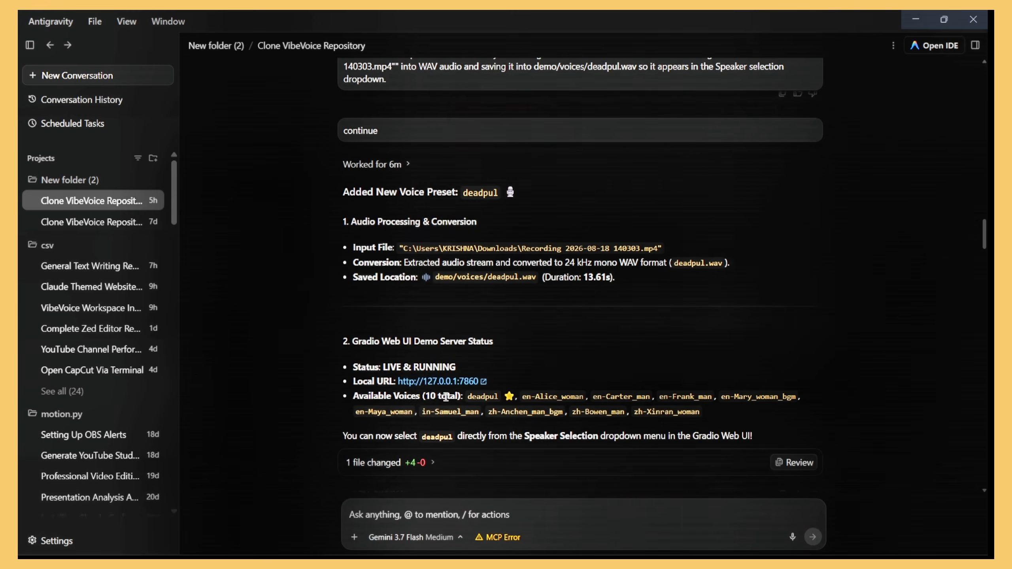
Open the Web UI from the deadpul preset reply and check the list of Speaker 1 voices
{"action": "left_click", "coordinate": [425, 381]}
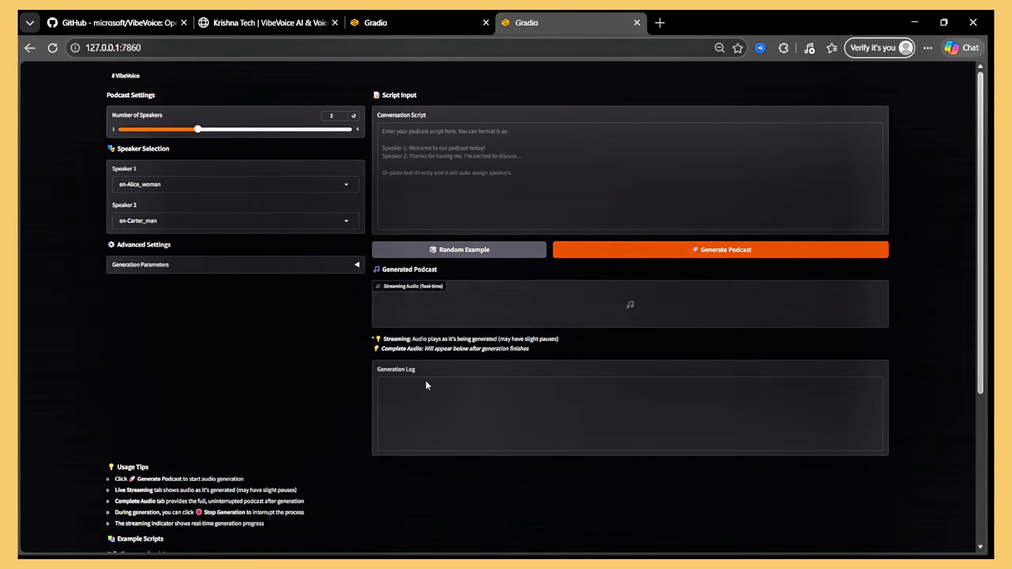
{"action": "left_click", "coordinate": [177, 180]}
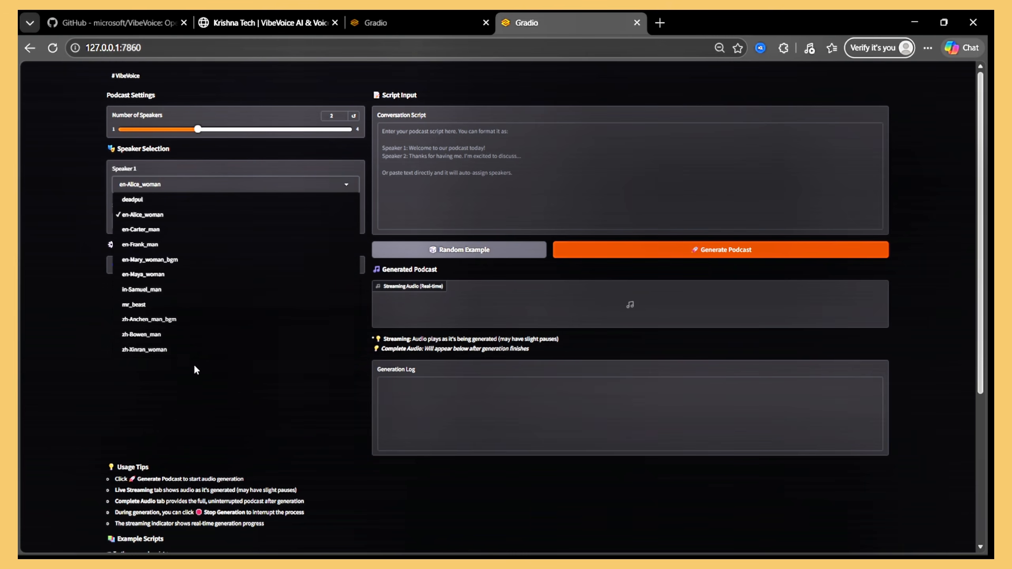
{"action": "left_click", "coordinate": [165, 414]}
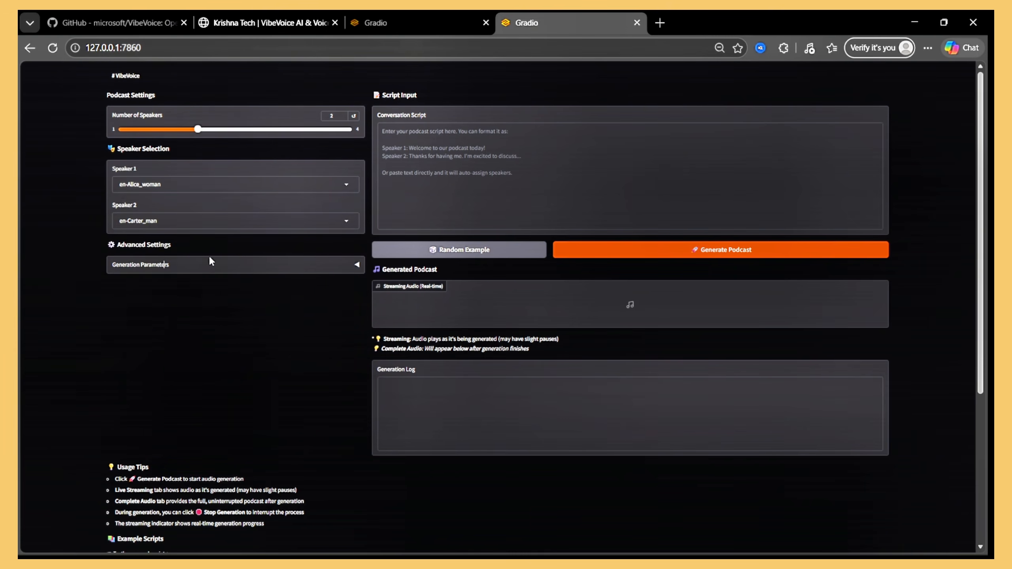
Return to the browser guide's Step 7, highlight its heading and copy the every-time relaunch prompt for Antigravity
{"action": "left_click", "coordinate": [290, 15]}
{"action": "scroll", "coordinate": [544, 190], "scroll_direction": "up", "scroll_amount": 4}
{"action": "left_click", "coordinate": [781, 221]}
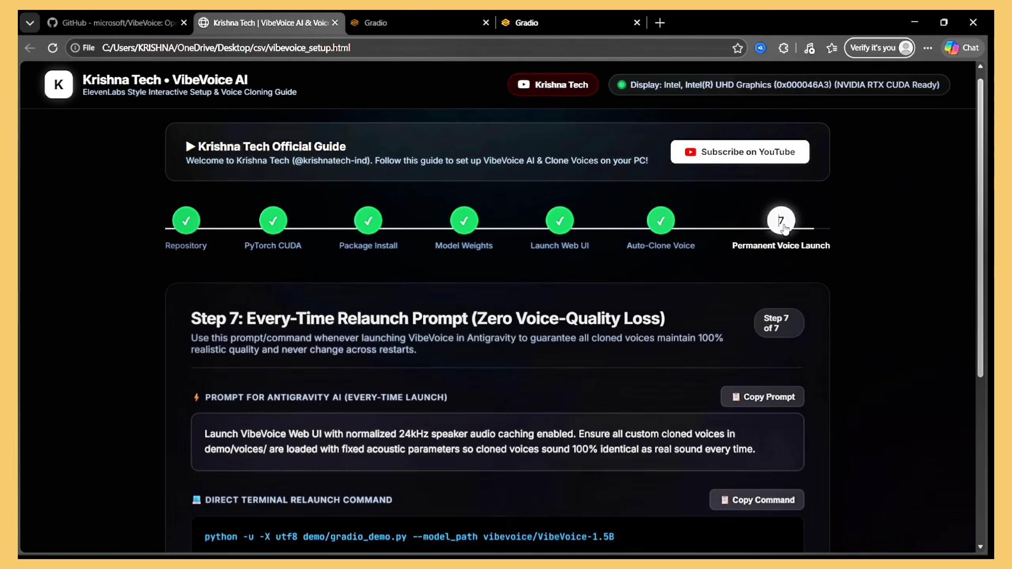
{"action": "scroll", "coordinate": [171, 193], "scroll_direction": "down", "scroll_amount": 3}
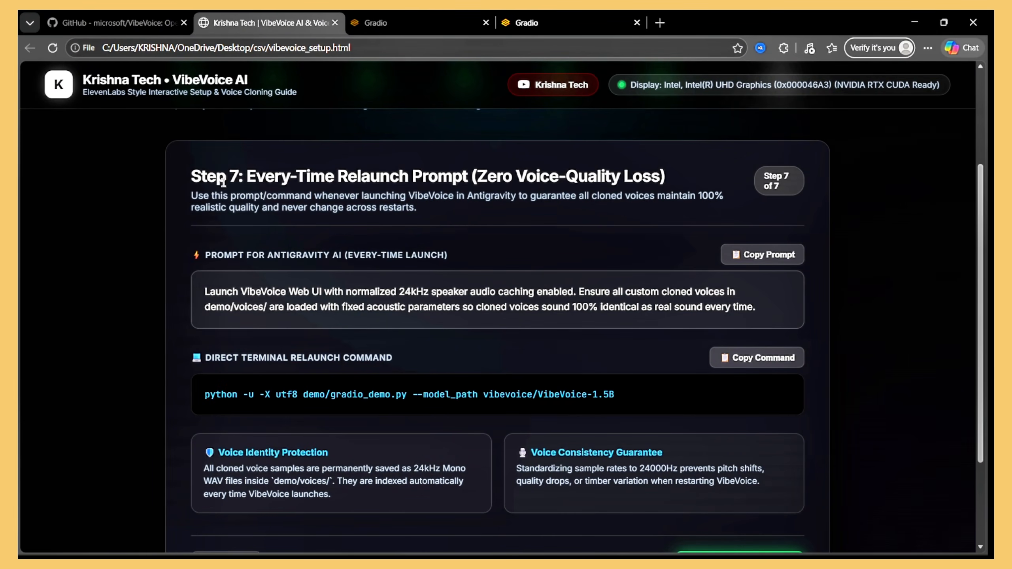
{"action": "left_click_drag", "start_coordinate": [247, 174], "coordinate": [693, 187]}
{"action": "left_click", "coordinate": [694, 188]}
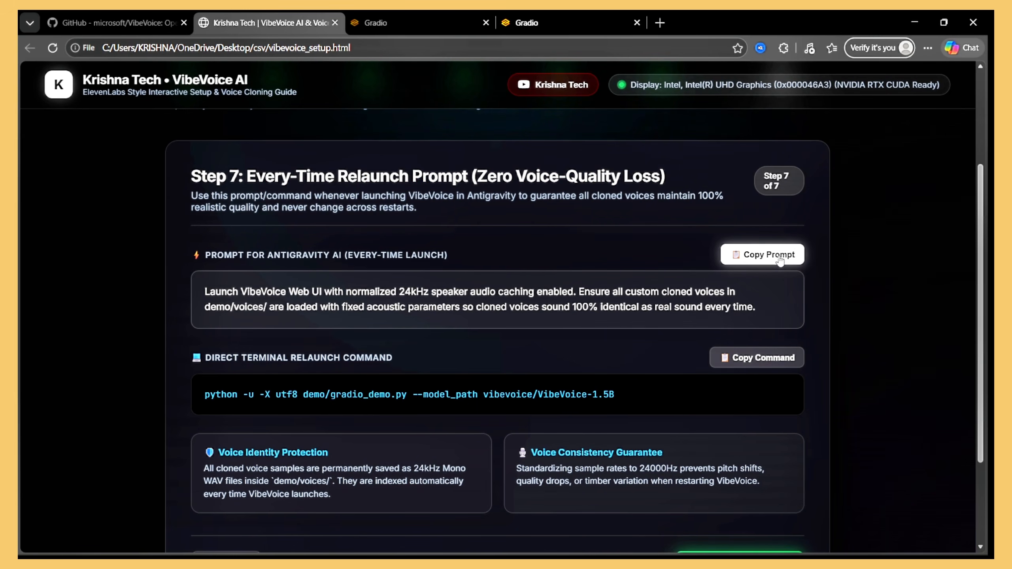
{"action": "left_click", "coordinate": [779, 255]}
{"action": "scroll", "coordinate": [722, 266], "scroll_direction": "up", "scroll_amount": 4}
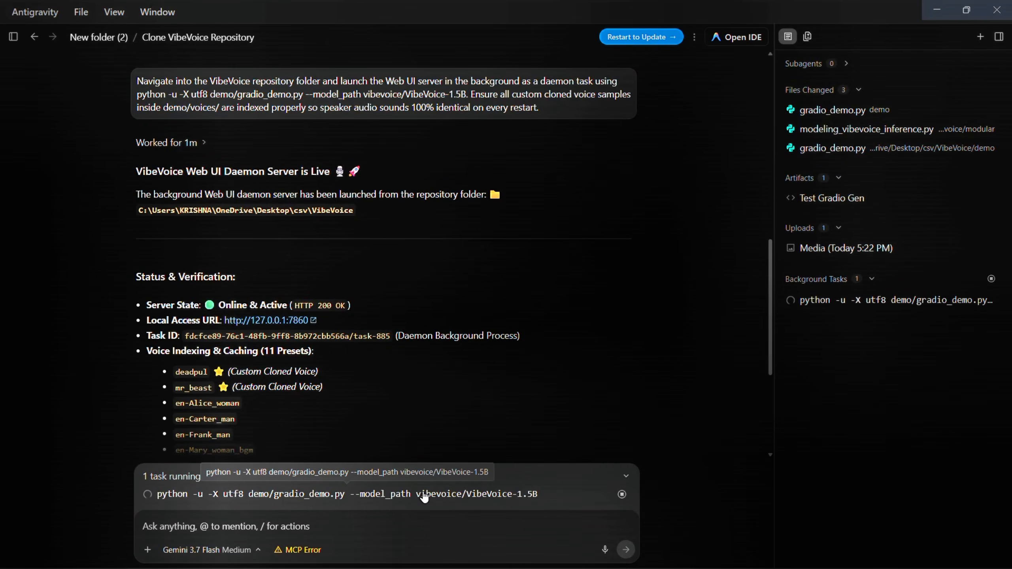
Open the Web UI from Antigravity's daemon server reply and choose the deadpul voice for Speaker 1
{"action": "left_click", "coordinate": [289, 321]}
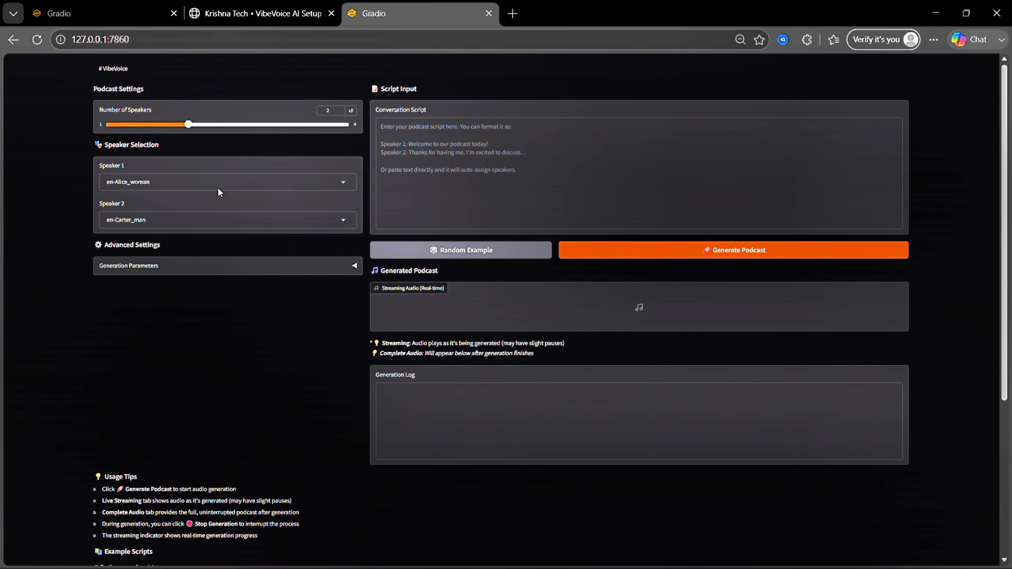
{"action": "left_click", "coordinate": [210, 183]}
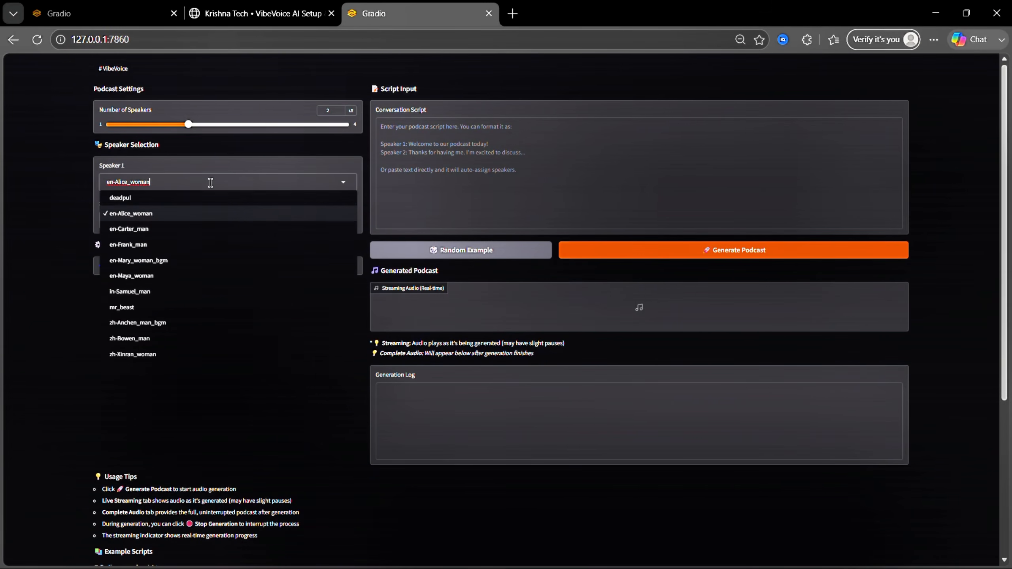
{"action": "left_click", "coordinate": [145, 200]}
{"action": "left_click", "coordinate": [155, 181]}
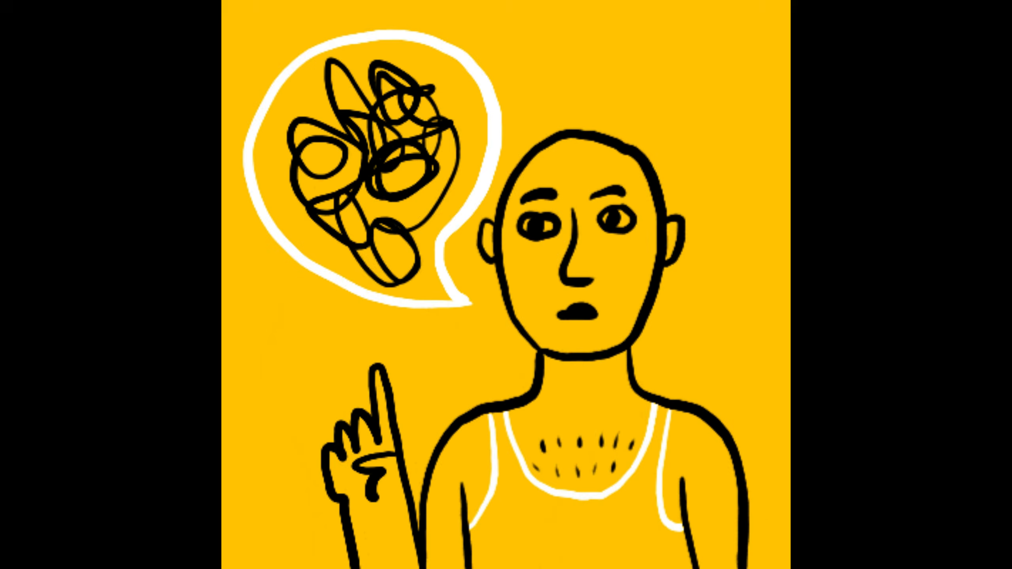